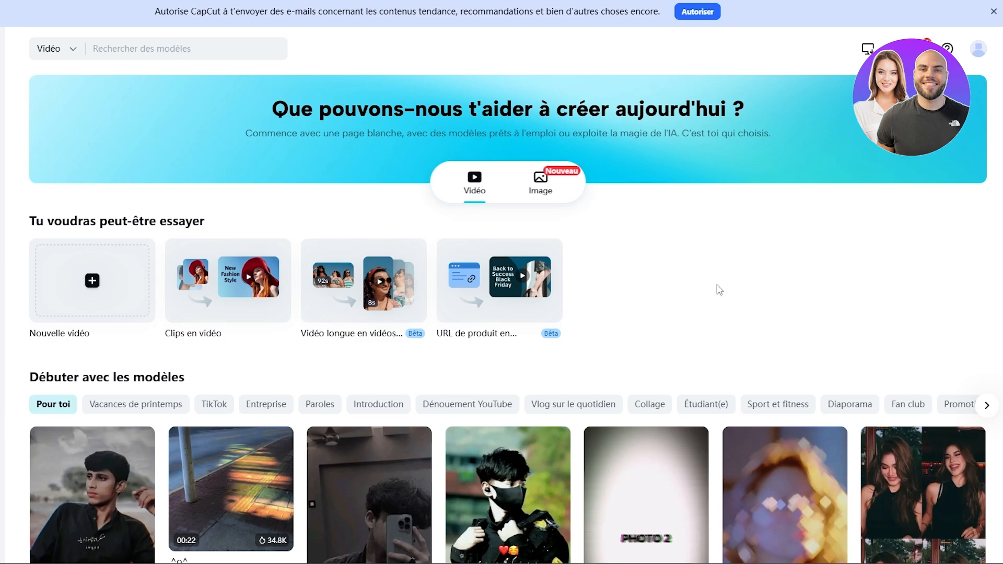
Browse the recommended video templates on the CapCut web home page.
scroll(747, 249, down, 5)
scroll(336, 329, down, 20)
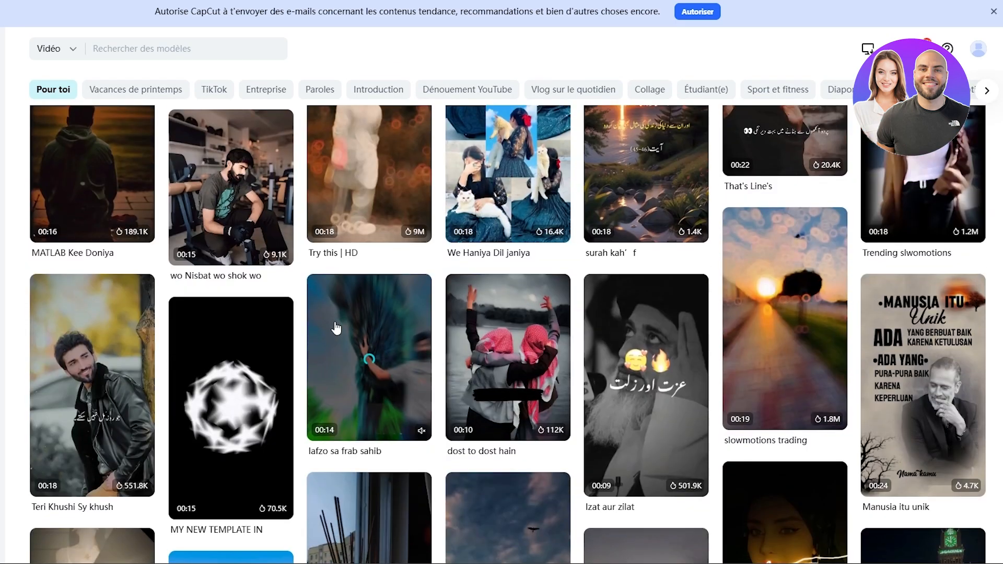
scroll(1002, 359, down, 5)
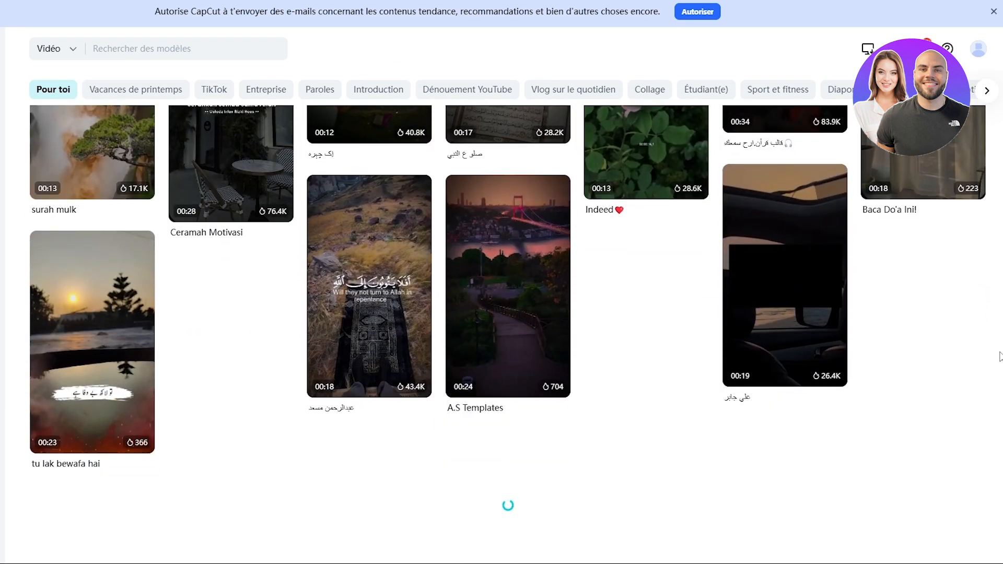
scroll(1002, 359, down, 10)
scroll(1001, 334, up, 15)
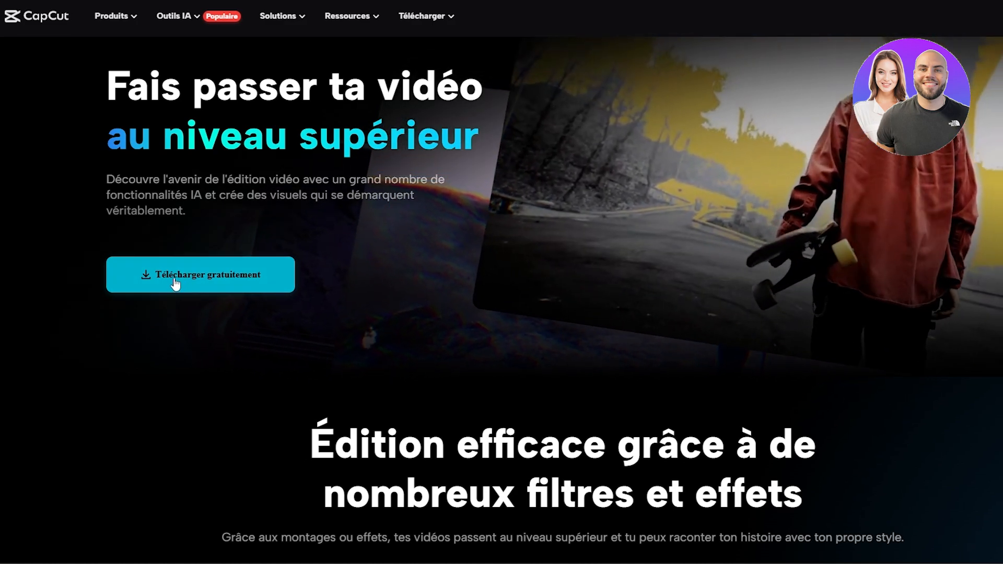
Start the free download of the CapCut desktop installer and close the file-saving dialog.
click(184, 282)
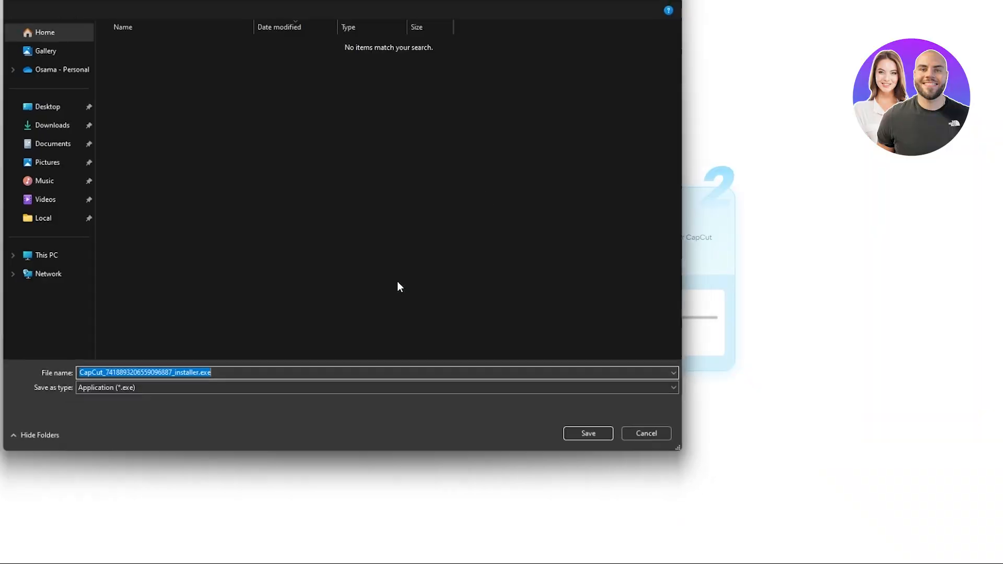
click(679, 442)
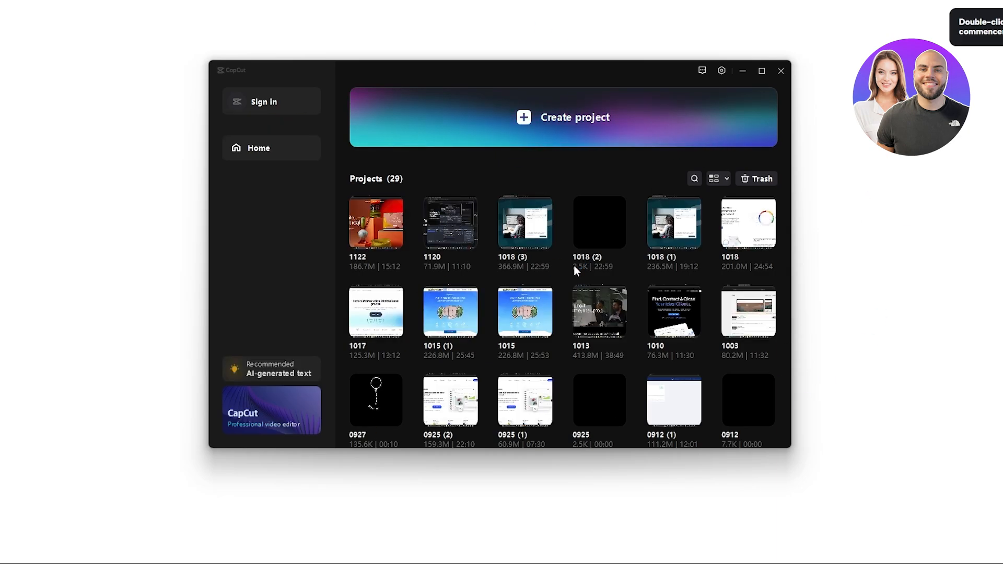
Look through the existing projects in the CapCut desktop app and widen its window to fill the screen.
scroll(575, 274, down, 3)
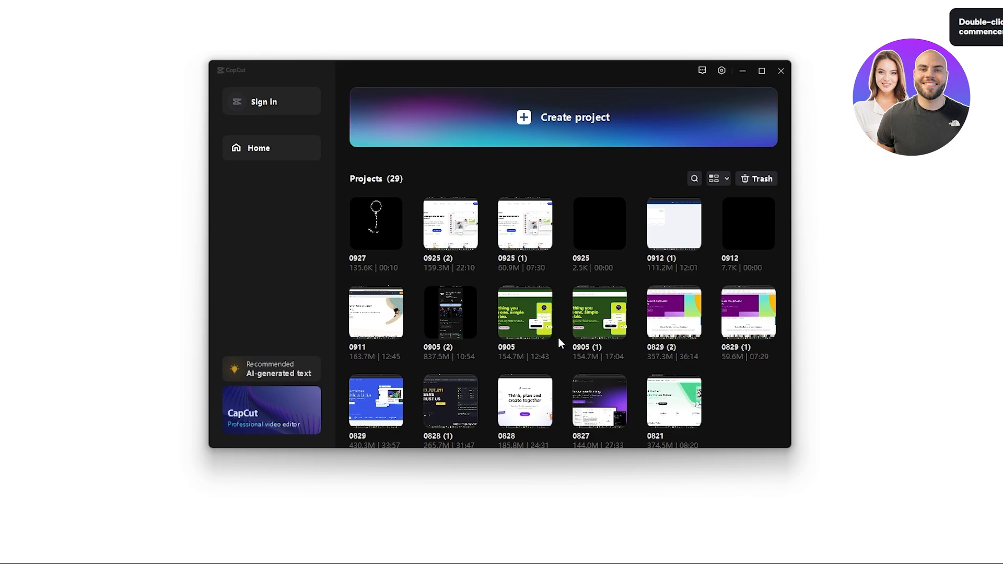
scroll(560, 340, up, 3)
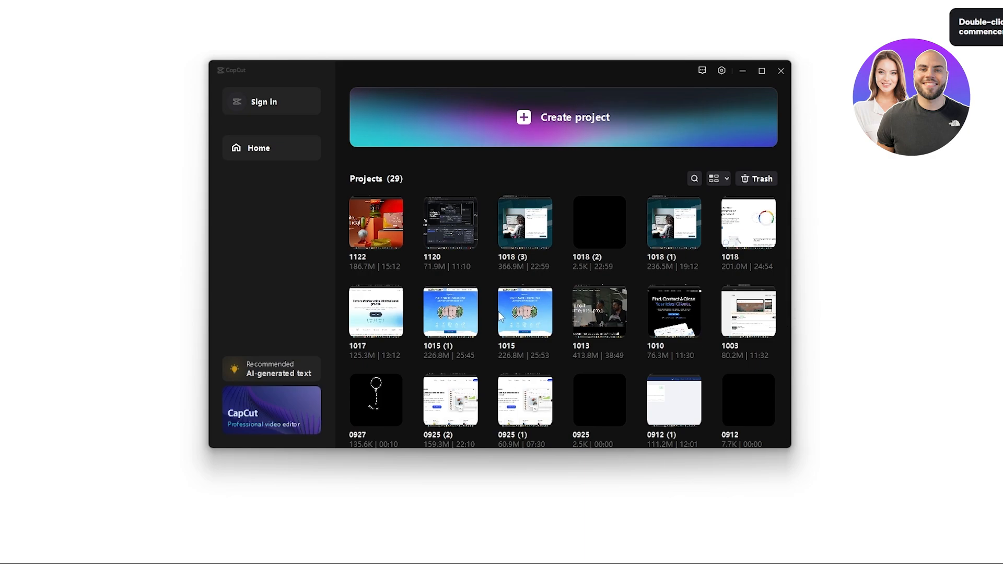
click(761, 71)
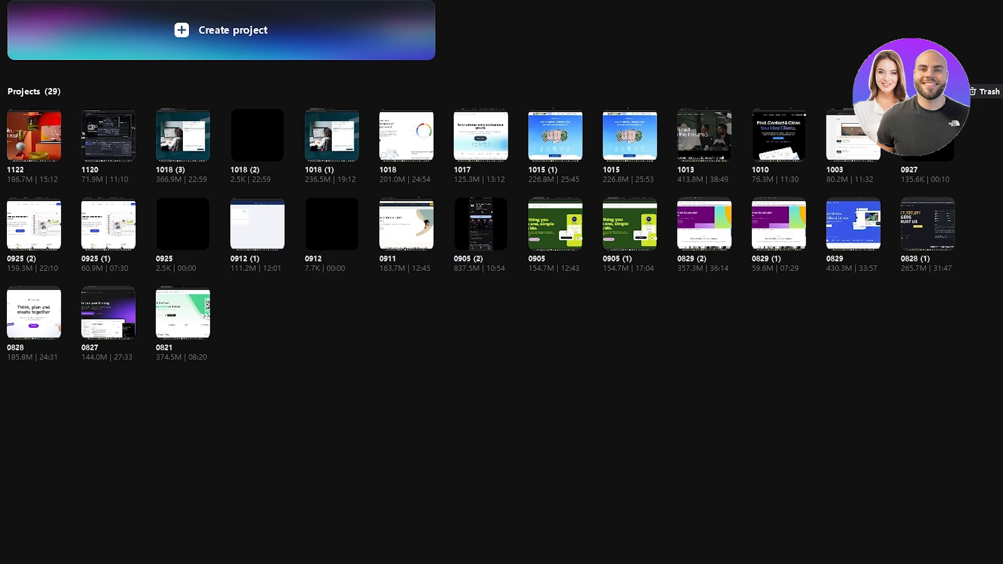
click(990, 1)
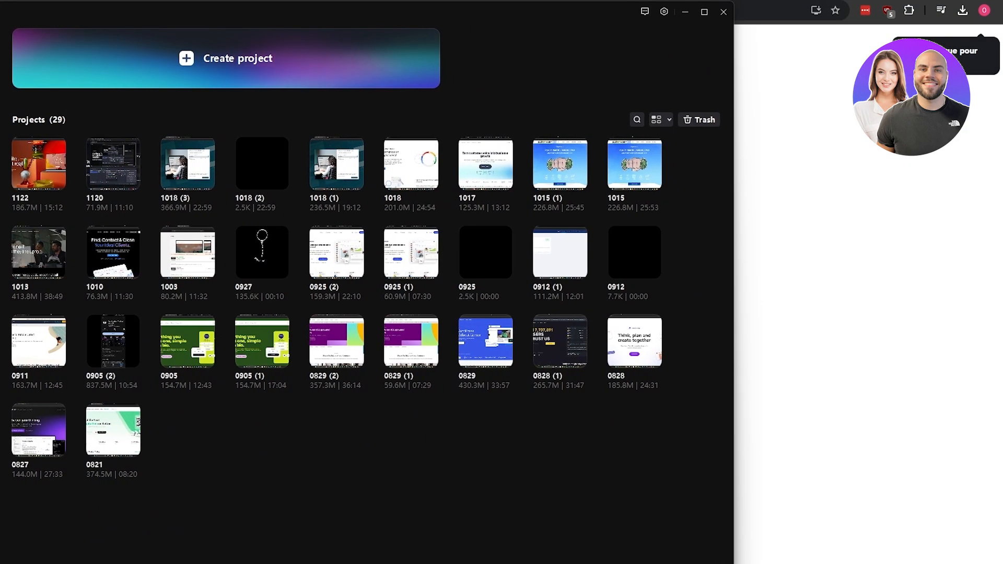
drag(734, 295, 1002, 295)
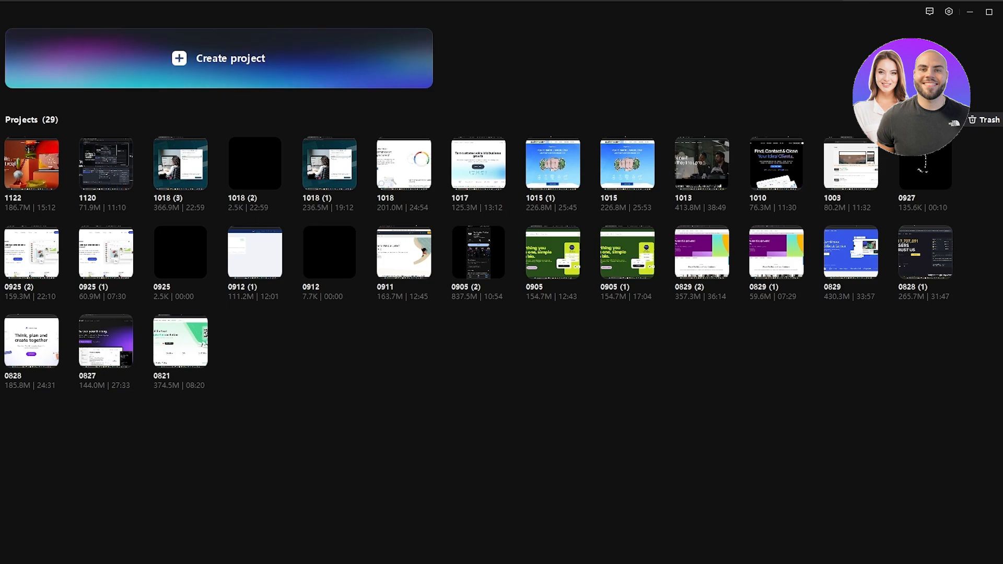
Review the Draft, Edit, Performance and Language options in the application settings and close them without changes.
click(943, 18)
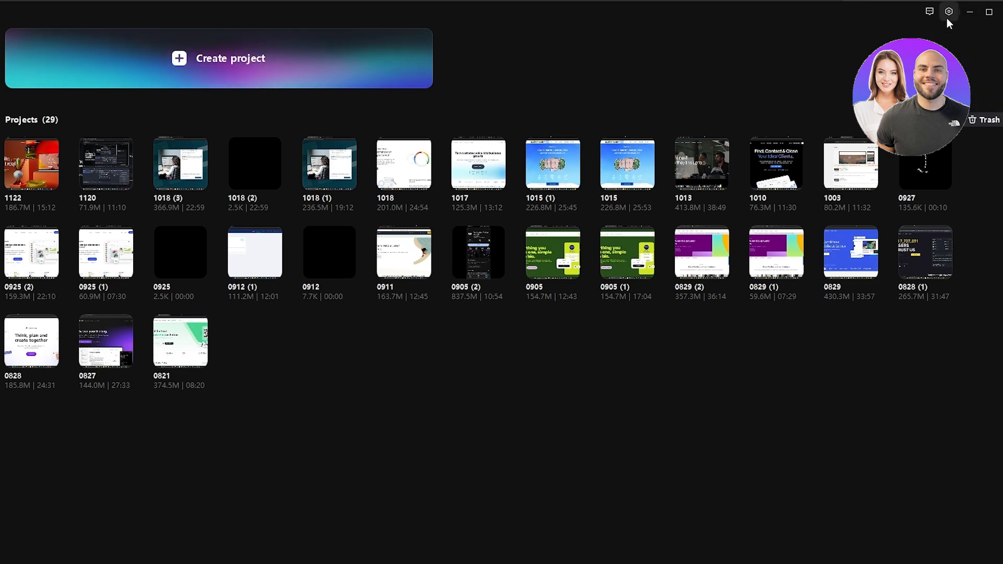
click(949, 13)
click(953, 32)
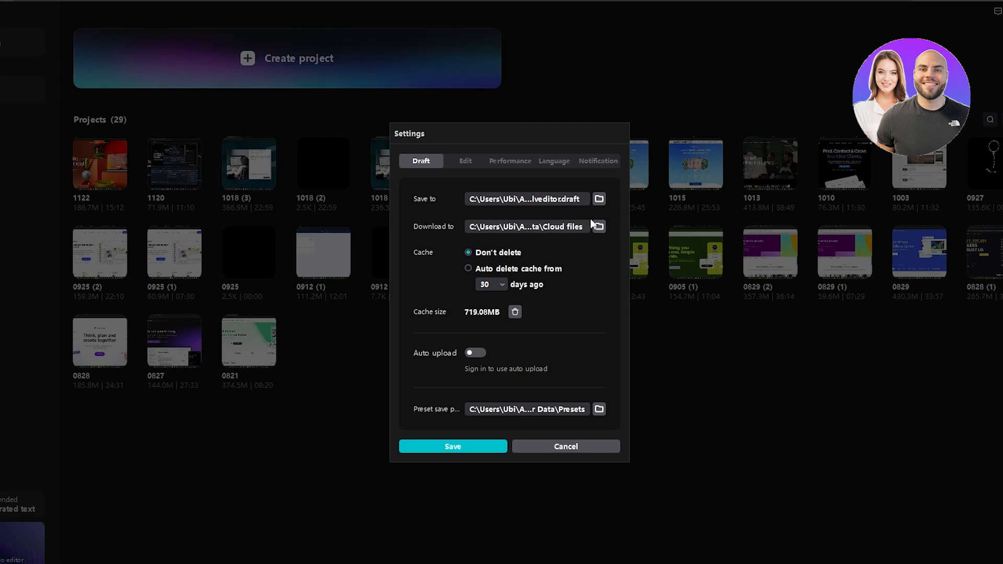
click(460, 160)
click(496, 156)
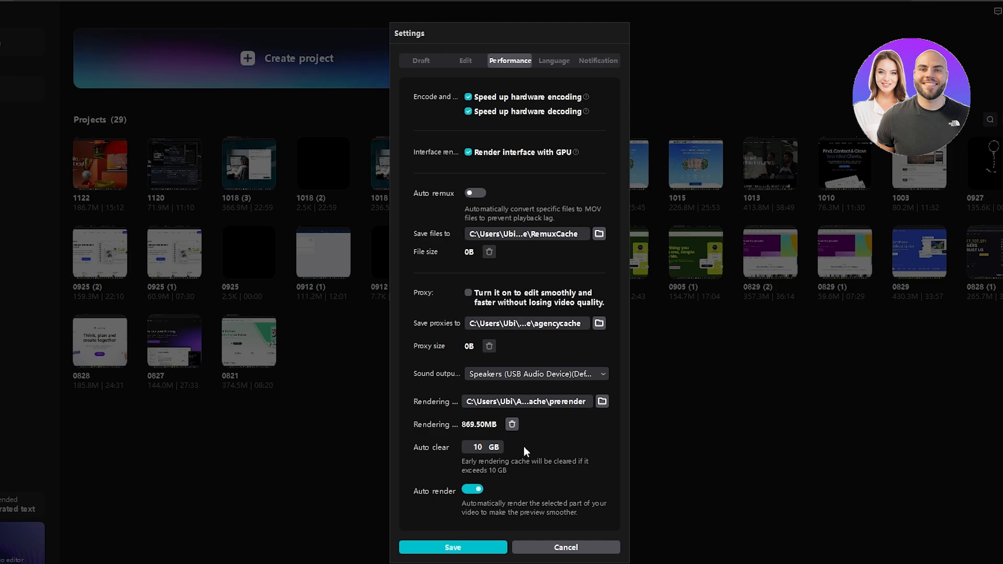
click(552, 61)
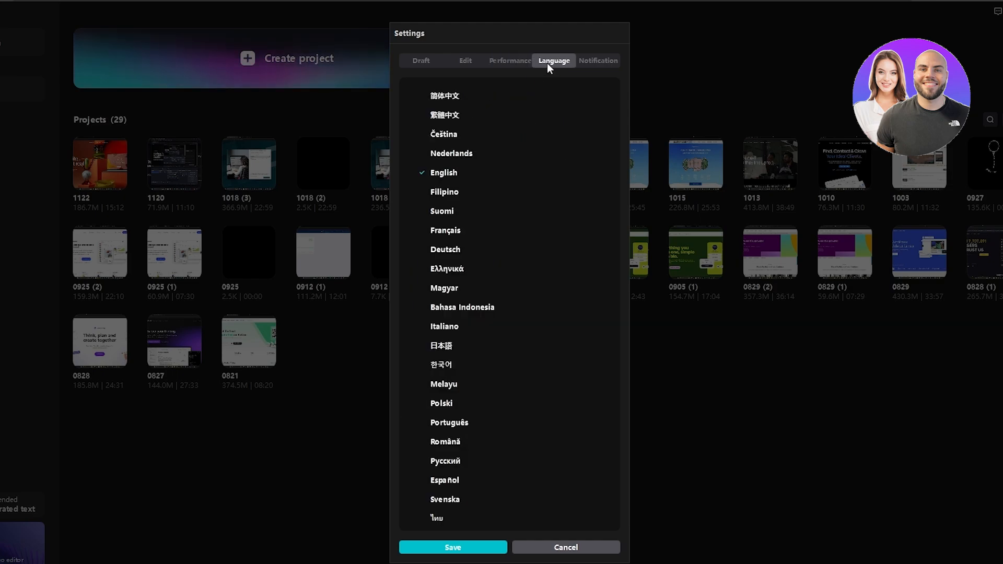
click(419, 61)
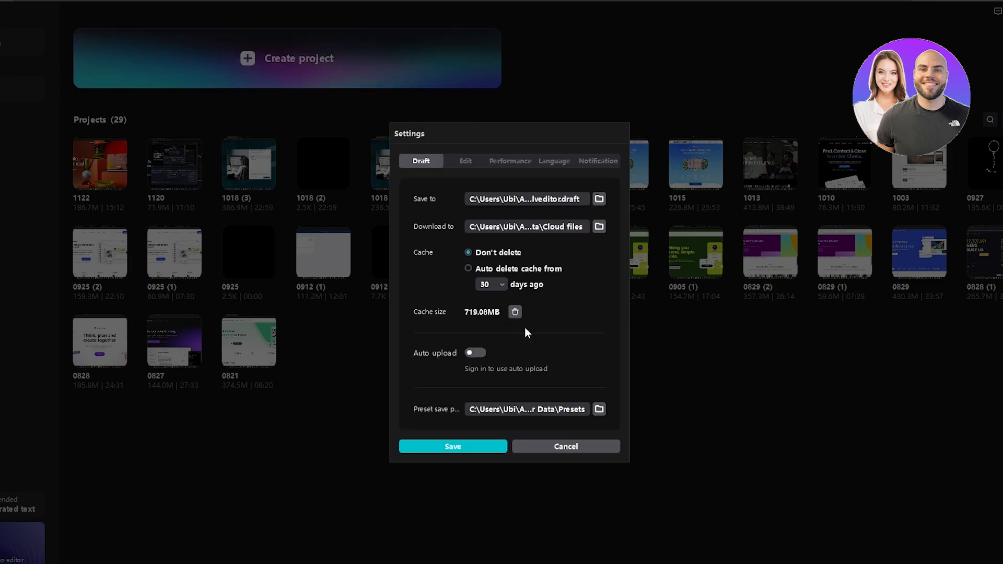
click(515, 448)
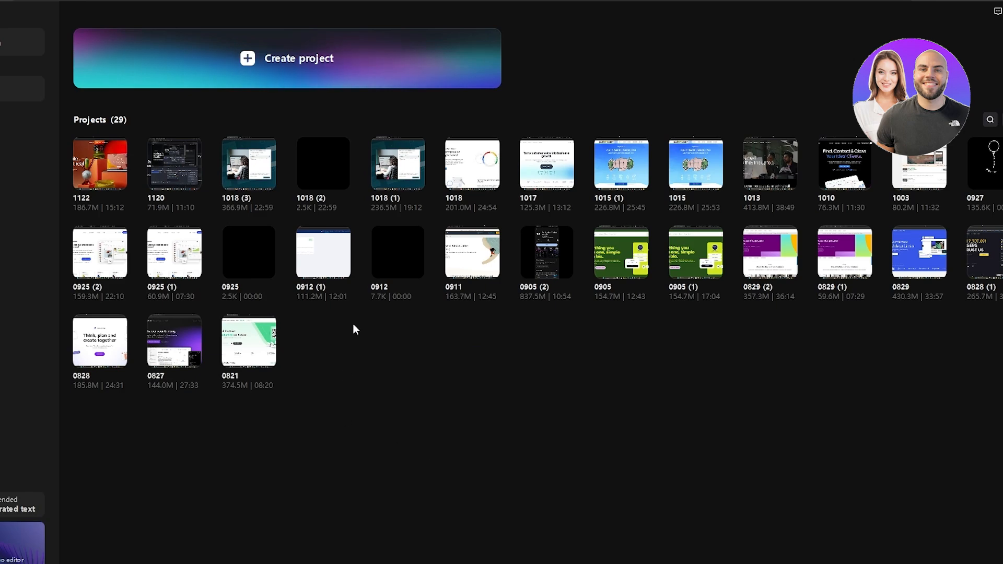
Create a new project and enlarge the media and player areas by shrinking the timeline and details areas.
click(251, 59)
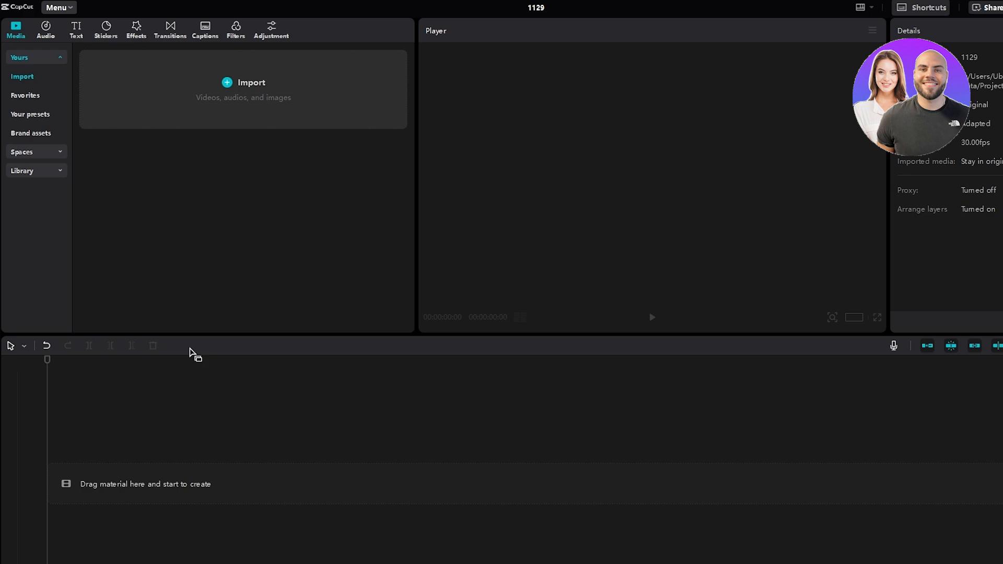
drag(196, 333, 202, 355)
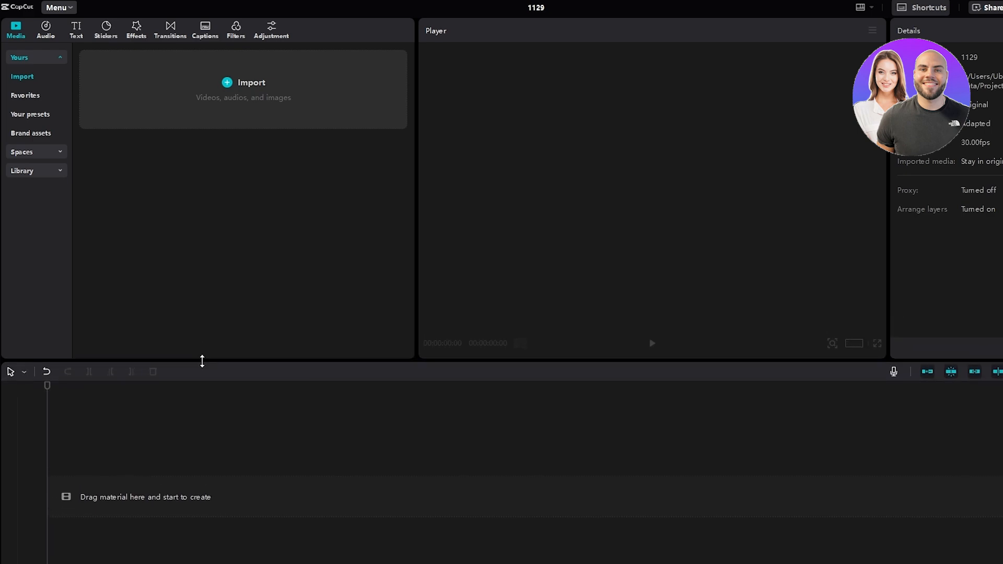
drag(211, 361, 211, 369)
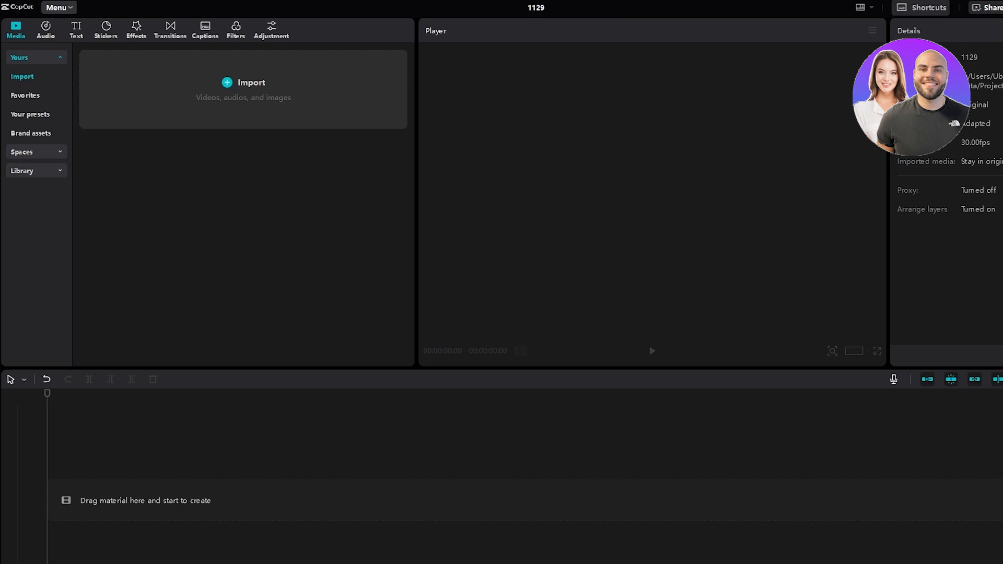
mouse_move(889, 125)
mouse_down()
mouse_move(965, 125)
mouse_move(891, 126)
mouse_up()
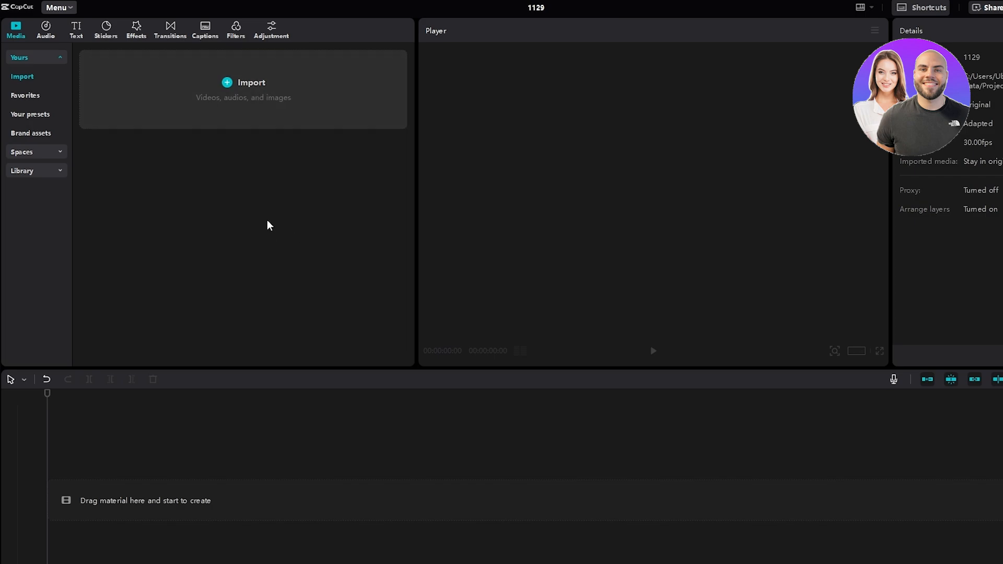
Import the three MP4 videos from the New folder (2) folder in Downloads into the project's media.
click(226, 84)
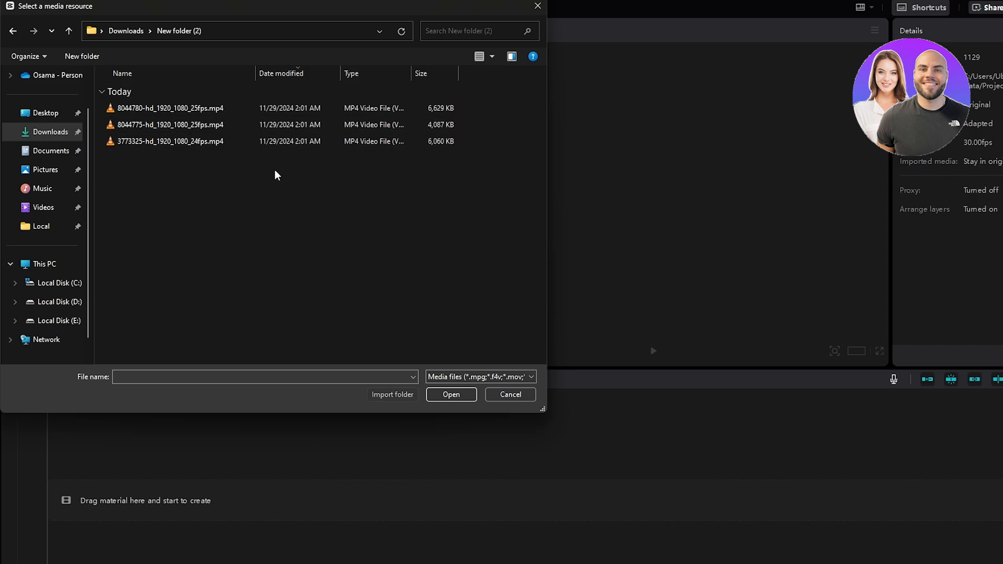
ctrl+scroll(277, 173, up, 3)
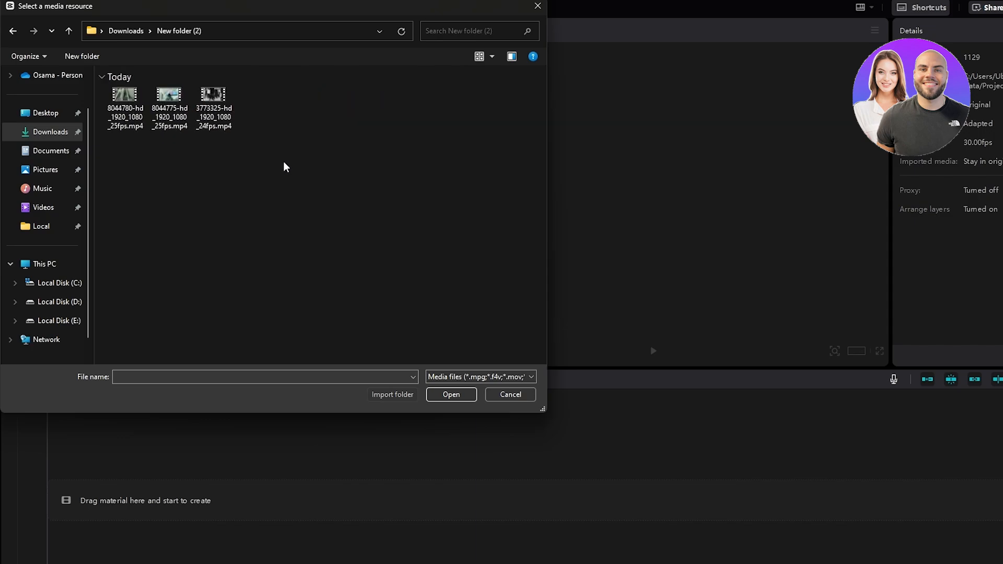
ctrl+scroll(285, 161, up, 1)
drag(327, 197, 103, 86)
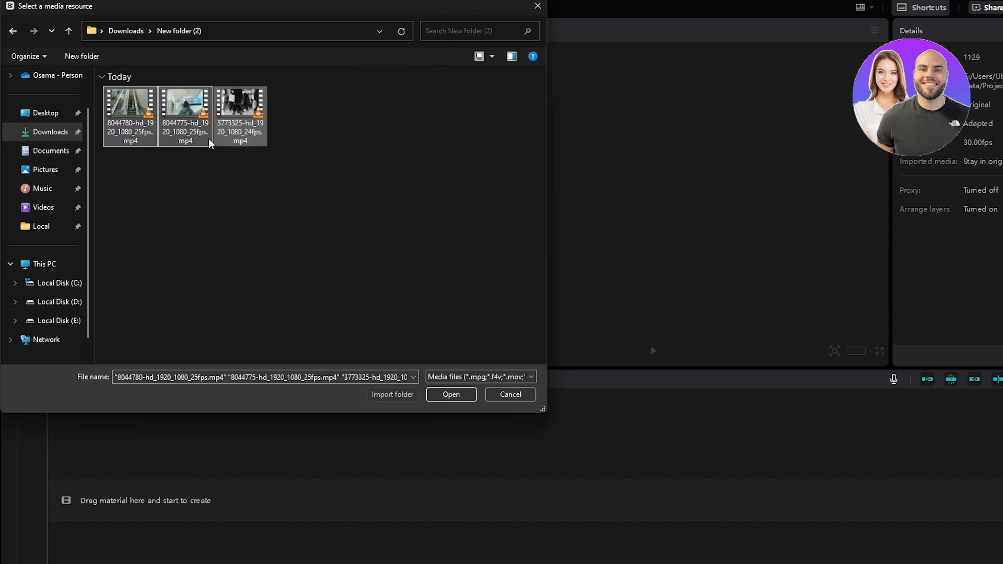
click(451, 395)
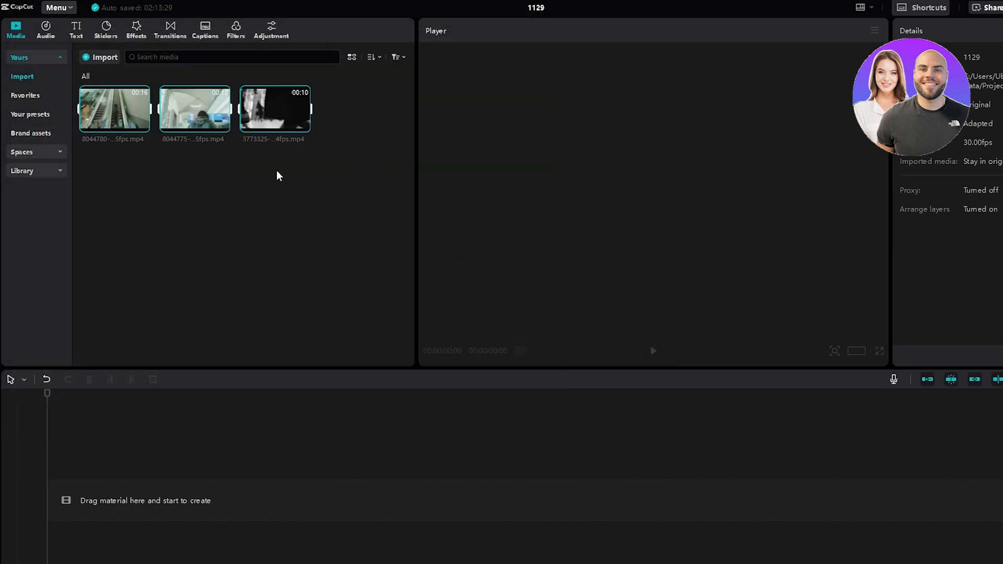
Preview the imported clips, including the black-and-white crowd video, and leave them unselected.
mouse_move(248, 110)
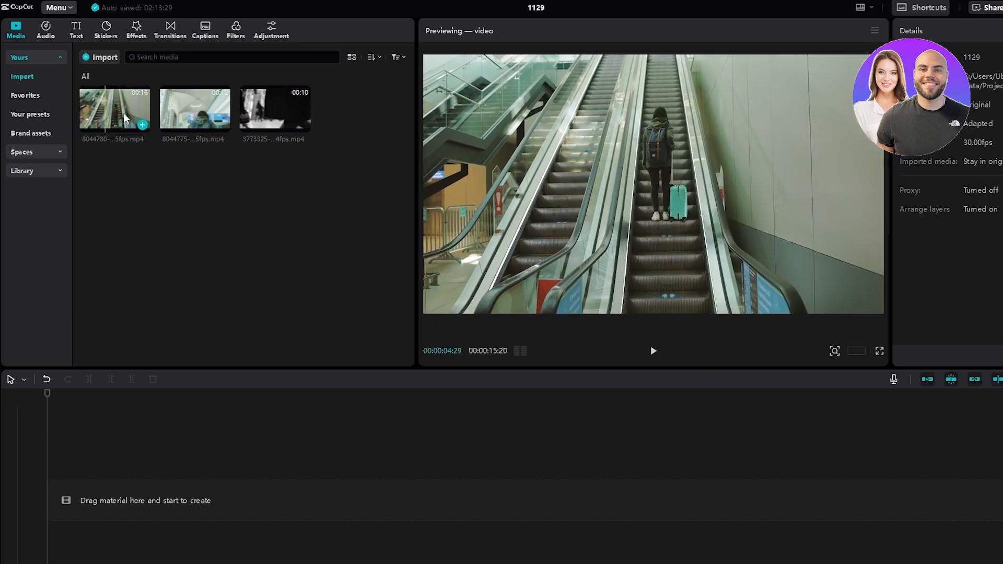
click(259, 112)
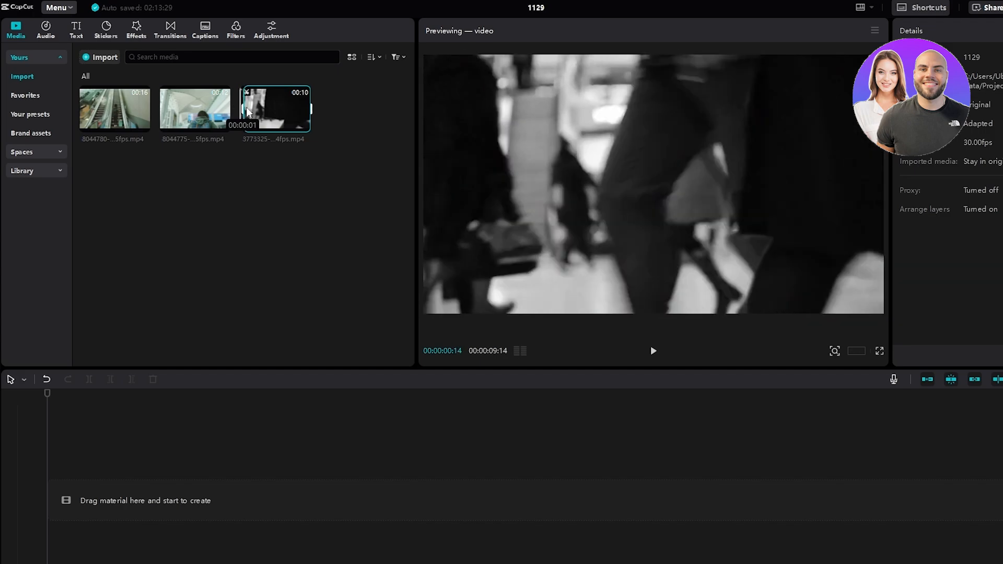
right_click(247, 109)
click(226, 151)
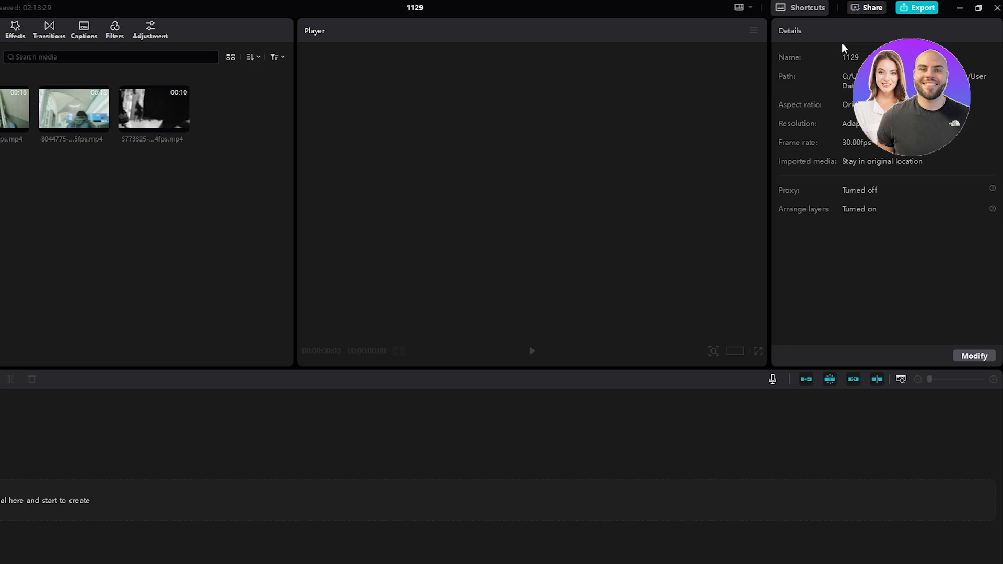
Set the project's frame rate to 60.00 fps, keep Adapted resolution and Rec. 709 SDR color space, and save the settings.
click(975, 357)
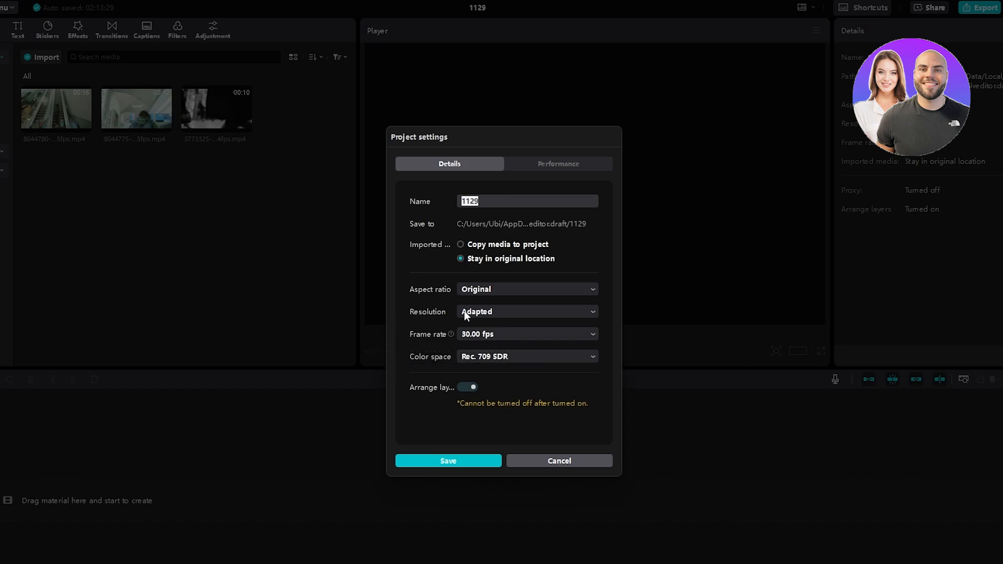
click(478, 314)
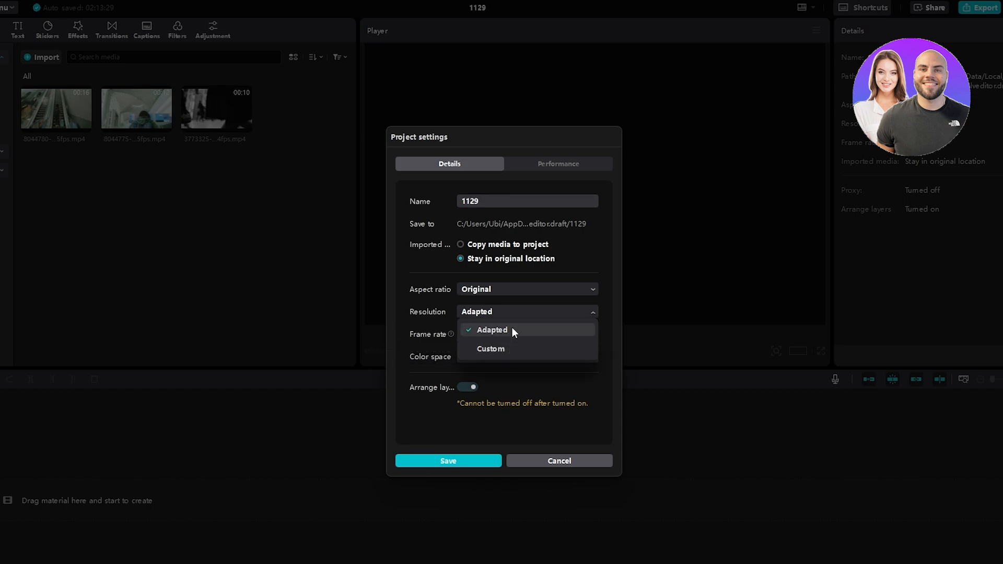
click(479, 314)
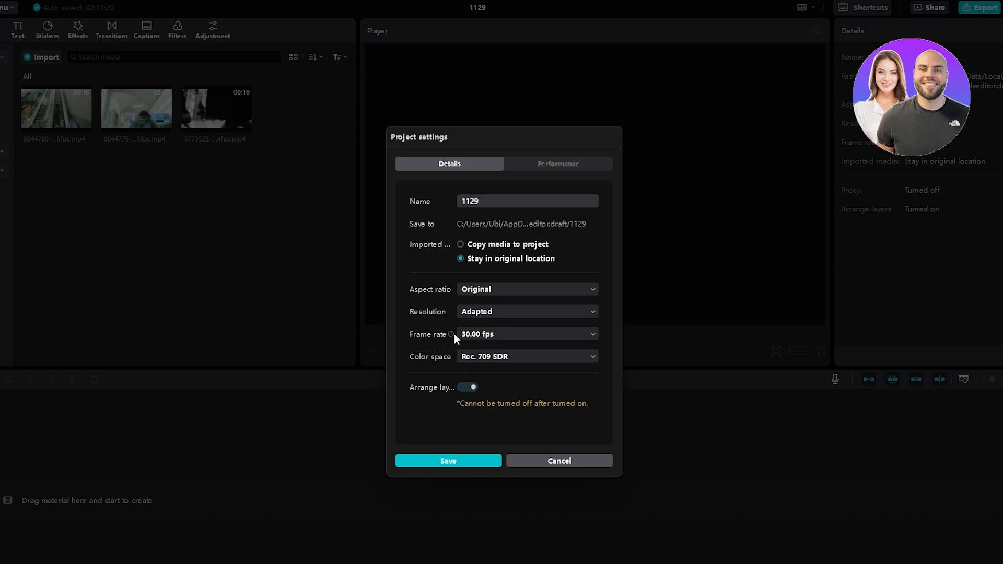
click(489, 335)
click(520, 432)
click(475, 357)
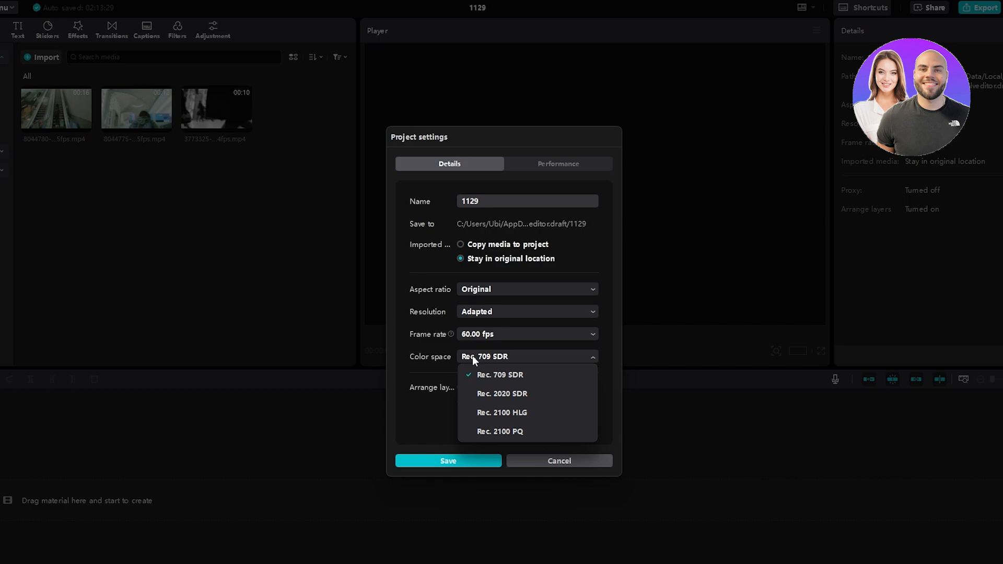
click(467, 355)
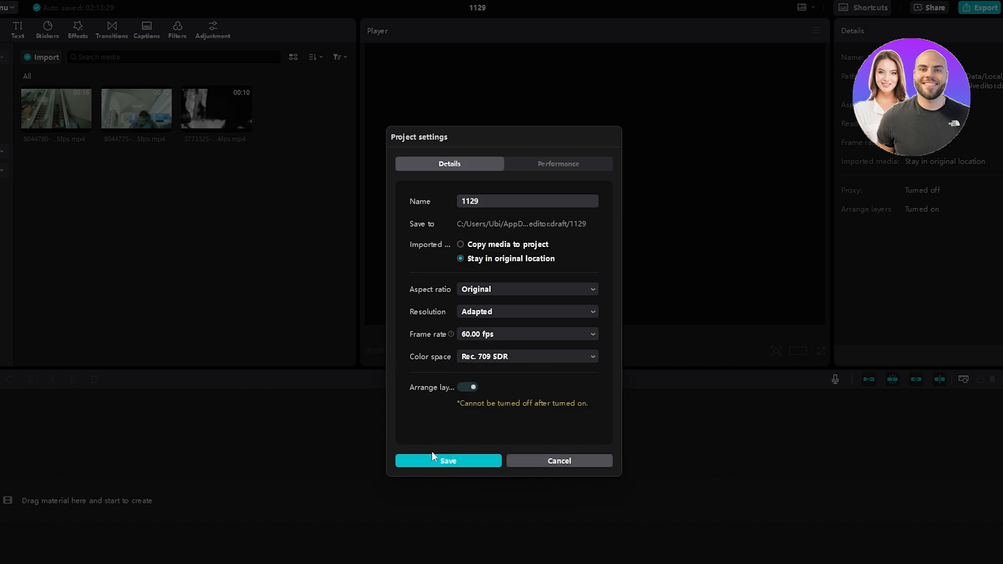
click(468, 457)
Set the project's resolution to Custom at 1920 x 1080 and save the project settings.
click(469, 311)
click(520, 350)
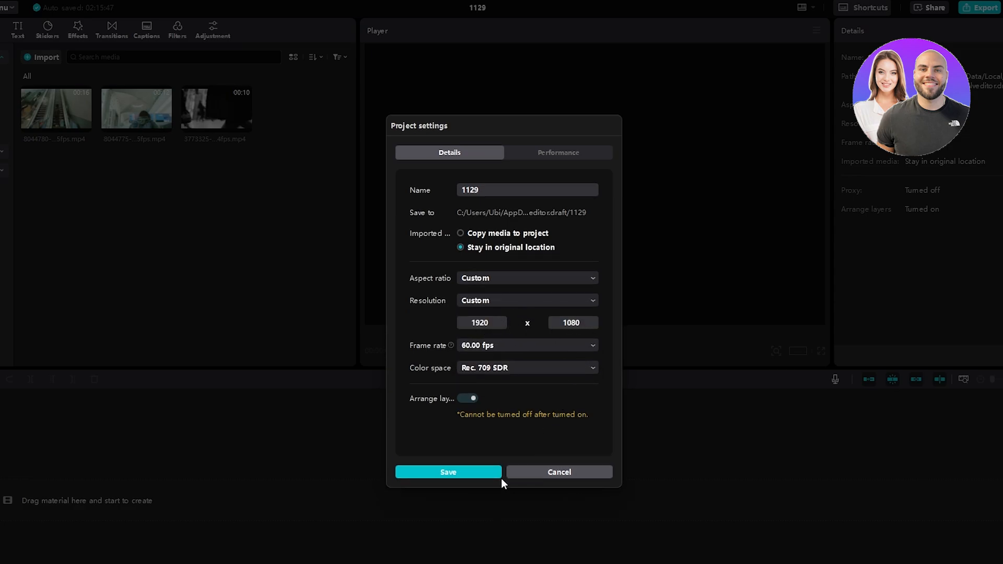
click(484, 473)
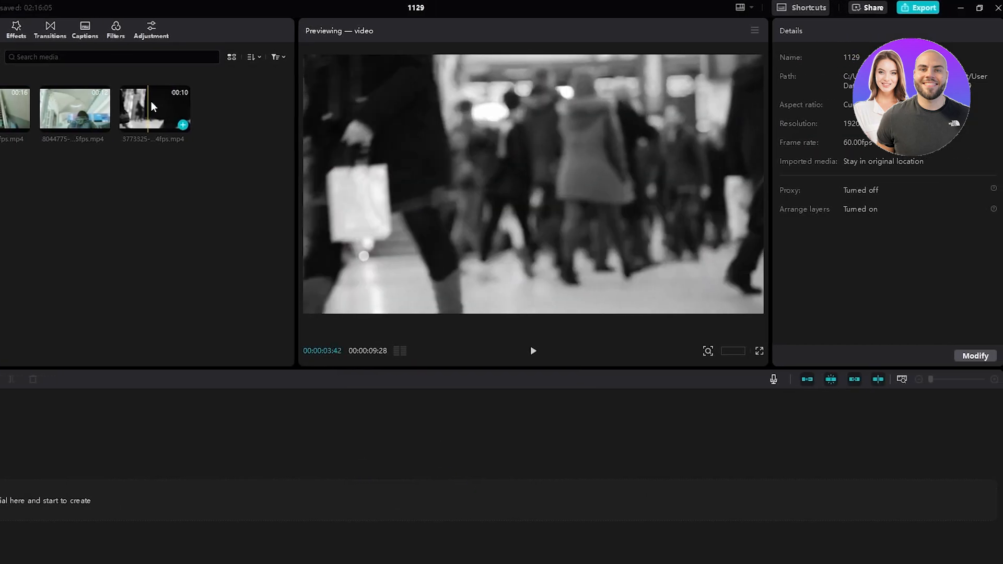
Set the project's custom resolution to 1080 x 1920 and save the project settings.
click(976, 357)
double_click(430, 325)
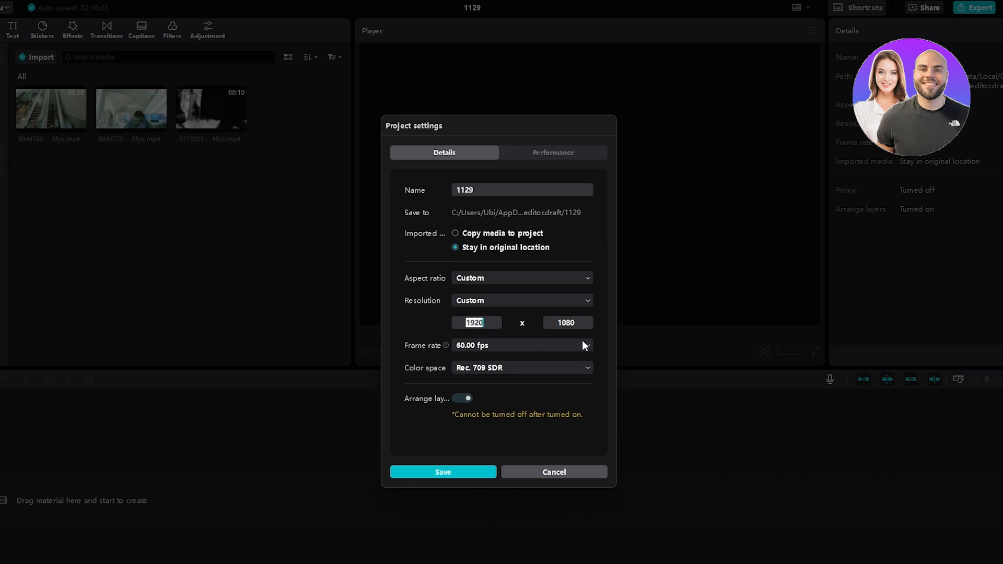
text(1080)
click(450, 472)
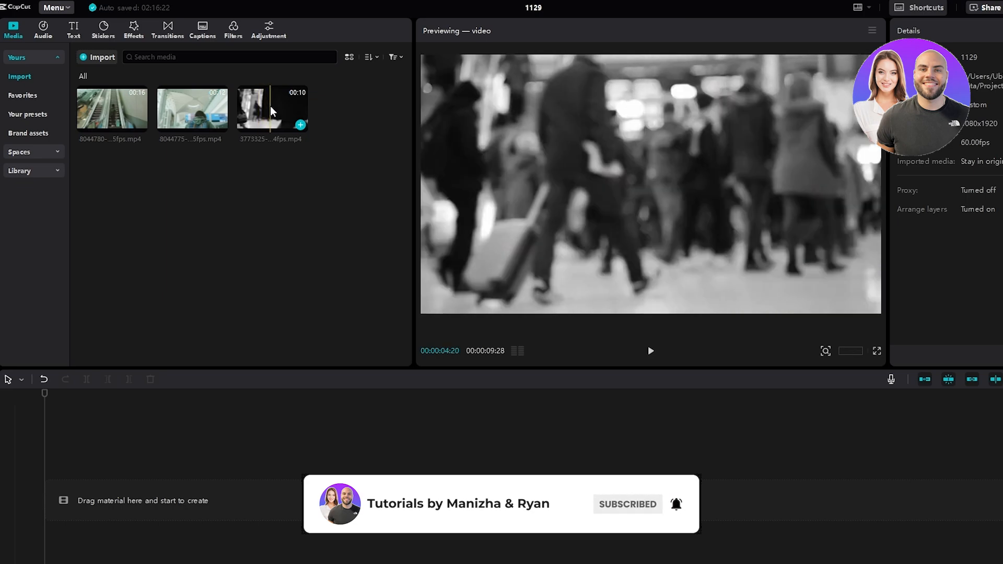
Place the black-and-white crowd video on the timeline of the vertical project.
drag(246, 114, 175, 493)
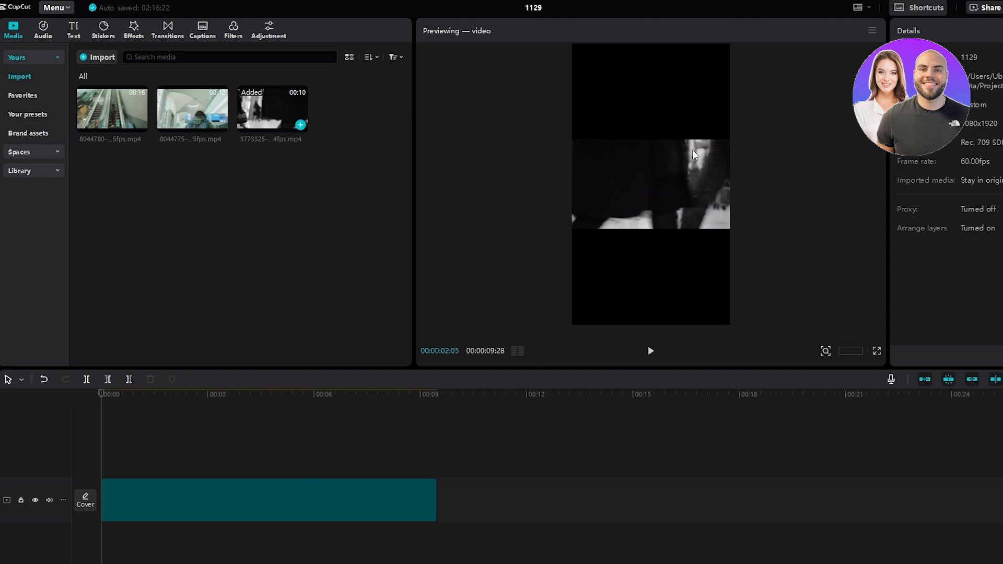
click(258, 497)
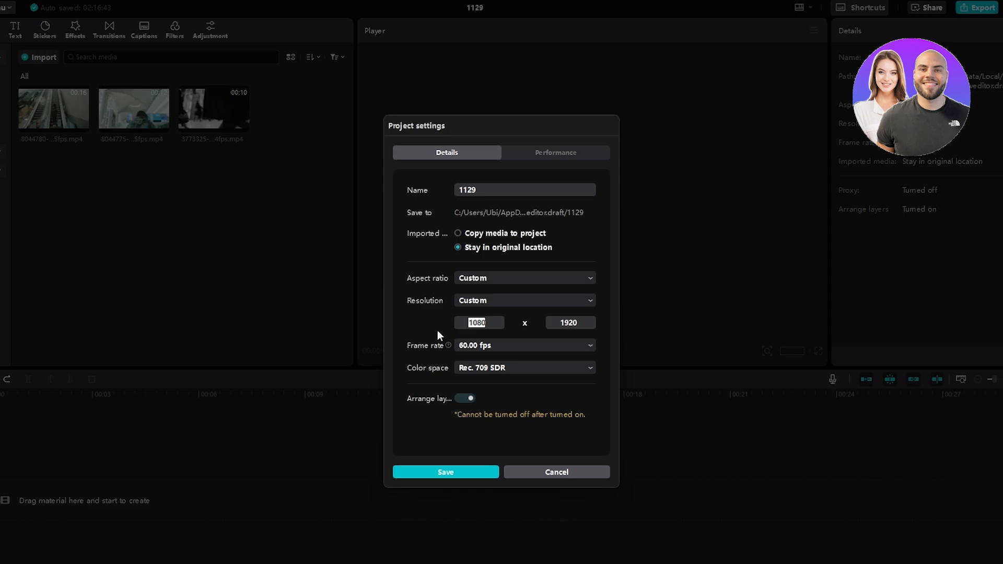
Try switching the project's resolution from Custom to Adapted in the project settings.
click(470, 306)
click(480, 318)
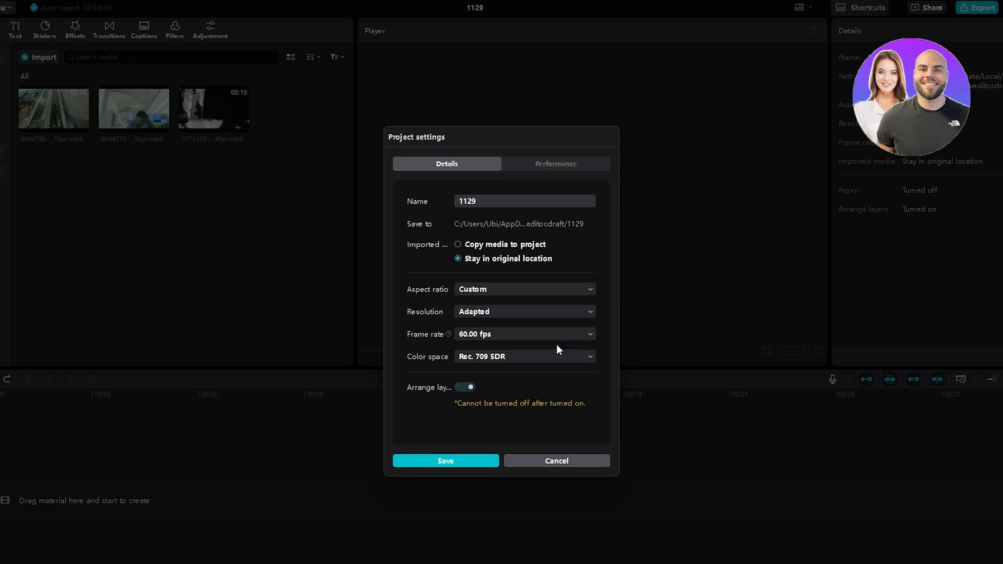
click(519, 459)
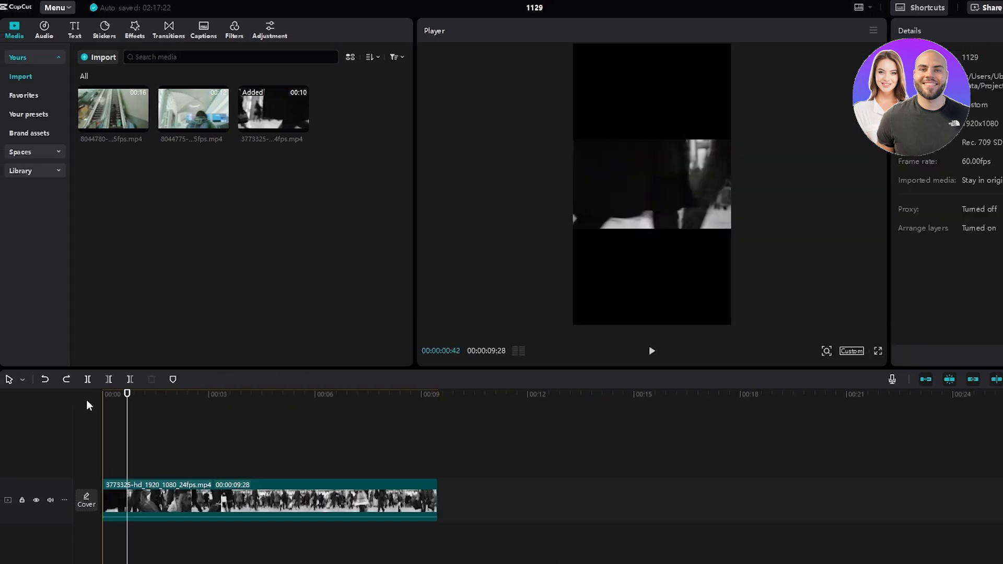
Scrub through the crowd clip on the timeline and open the program's general settings.
drag(182, 405, 388, 481)
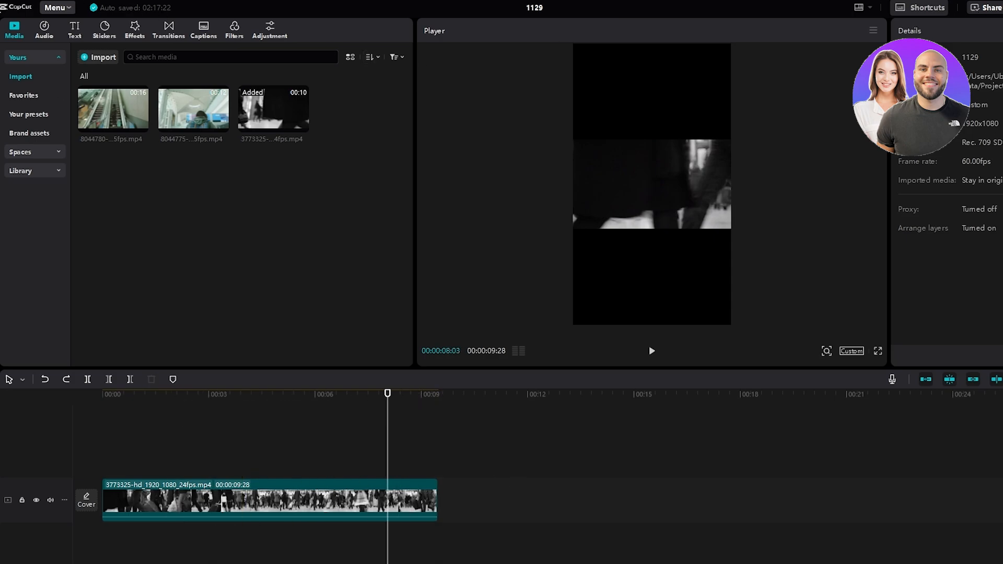
click(48, 10)
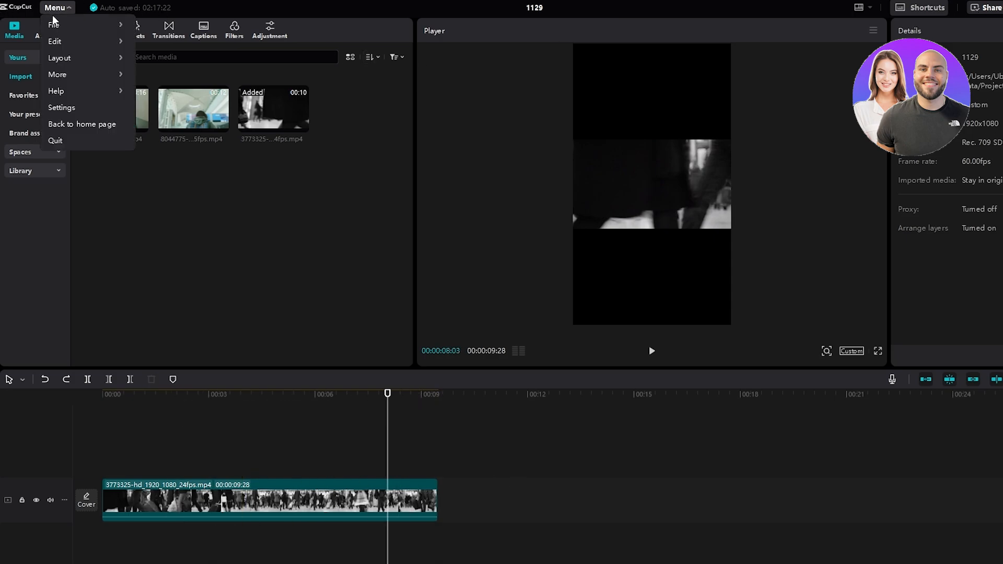
click(74, 106)
click(562, 172)
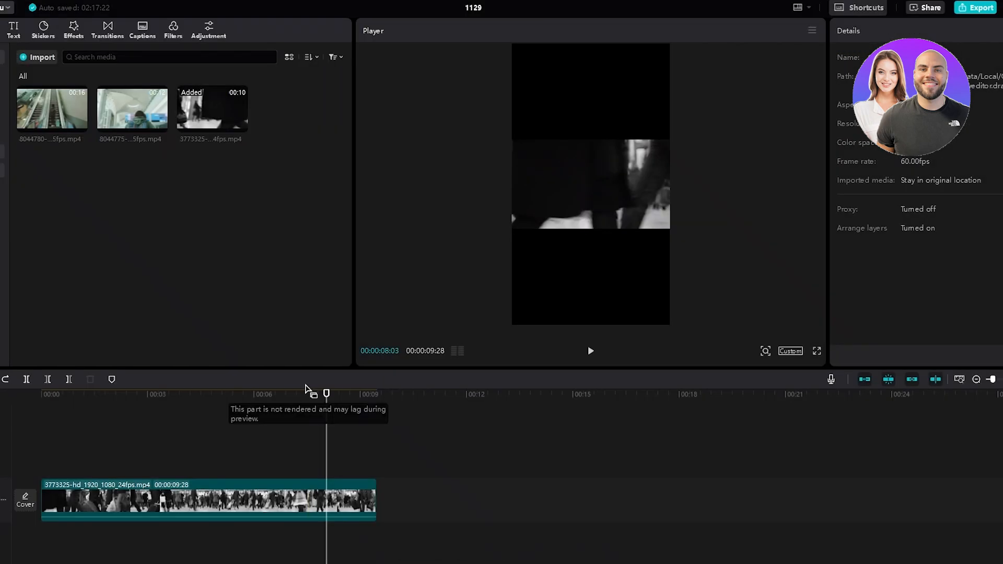
drag(310, 393, 154, 408)
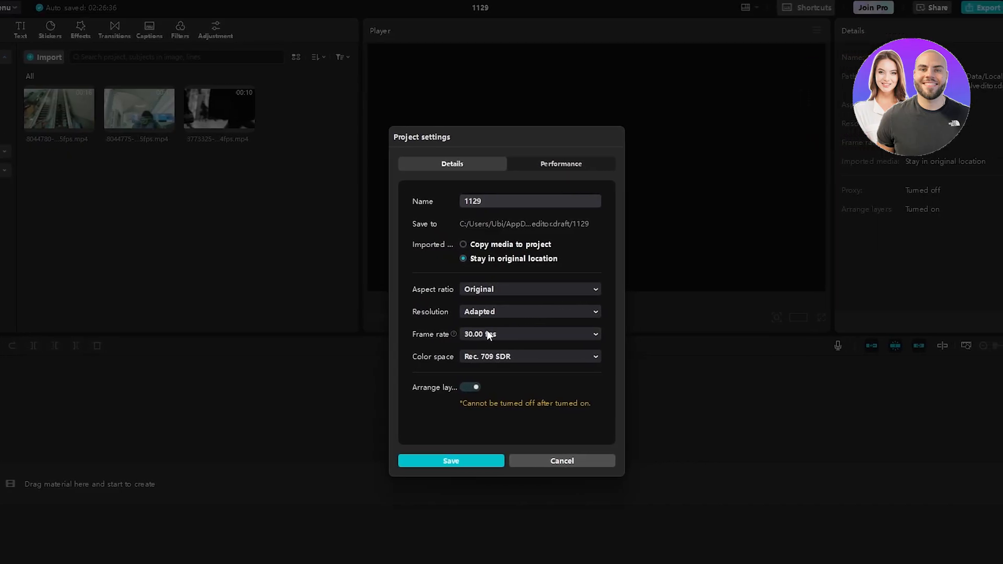
Set the project's frame rate to 60.00 fps with Original aspect ratio and Adapted resolution, and save the settings.
click(487, 331)
click(518, 424)
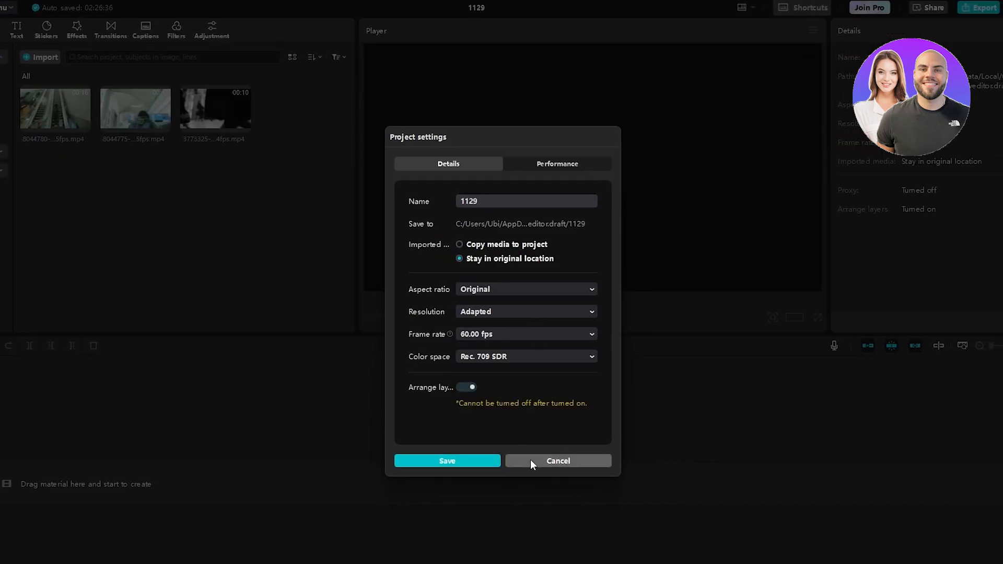
click(486, 462)
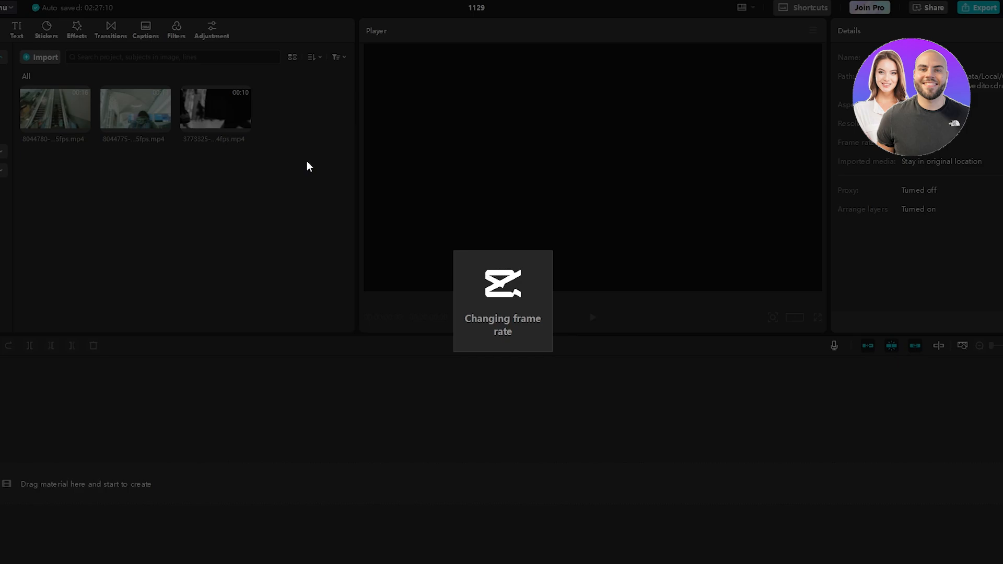
Add the black-and-white crowd video to the start of the empty timeline and dismiss the filler-words tip.
drag(216, 110, 89, 485)
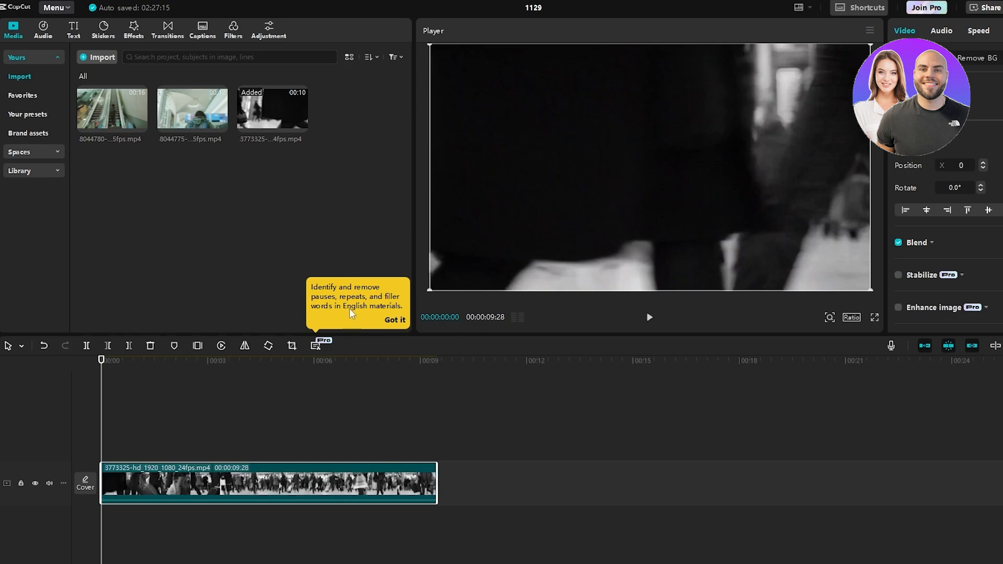
click(395, 320)
Play a few seconds of the crowd clip, pause it, and scrub back to about one second.
click(650, 316)
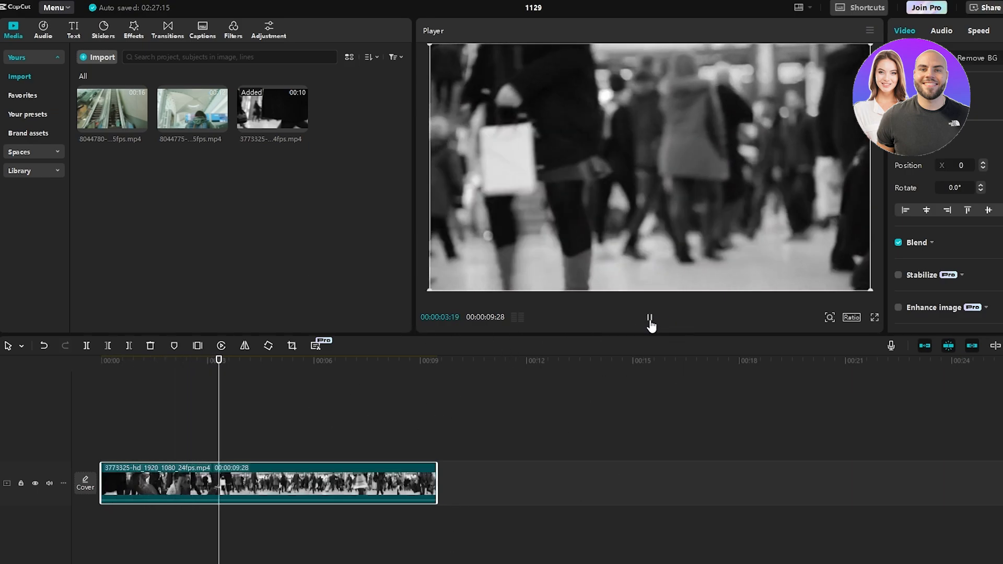
click(649, 317)
click(301, 450)
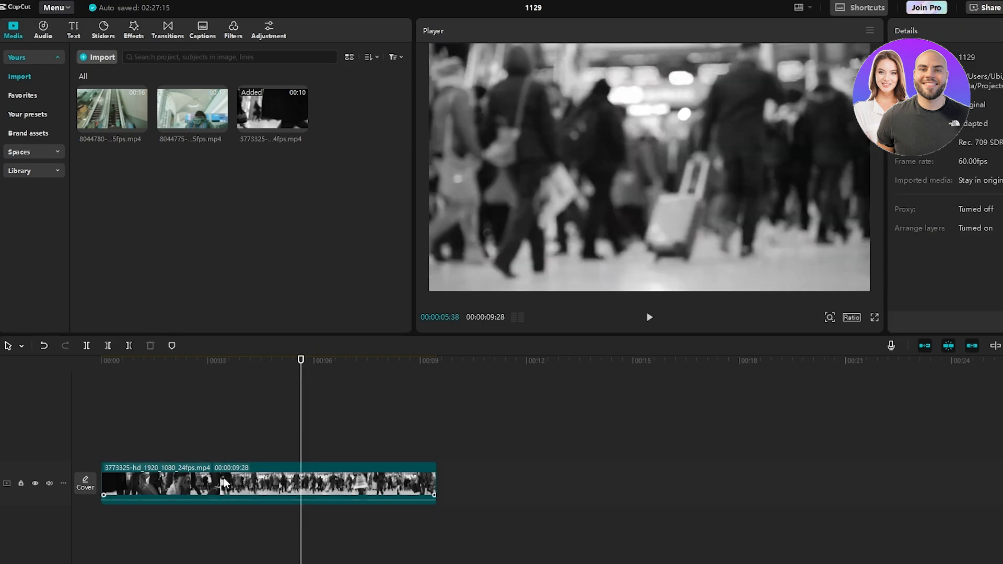
drag(299, 361, 141, 389)
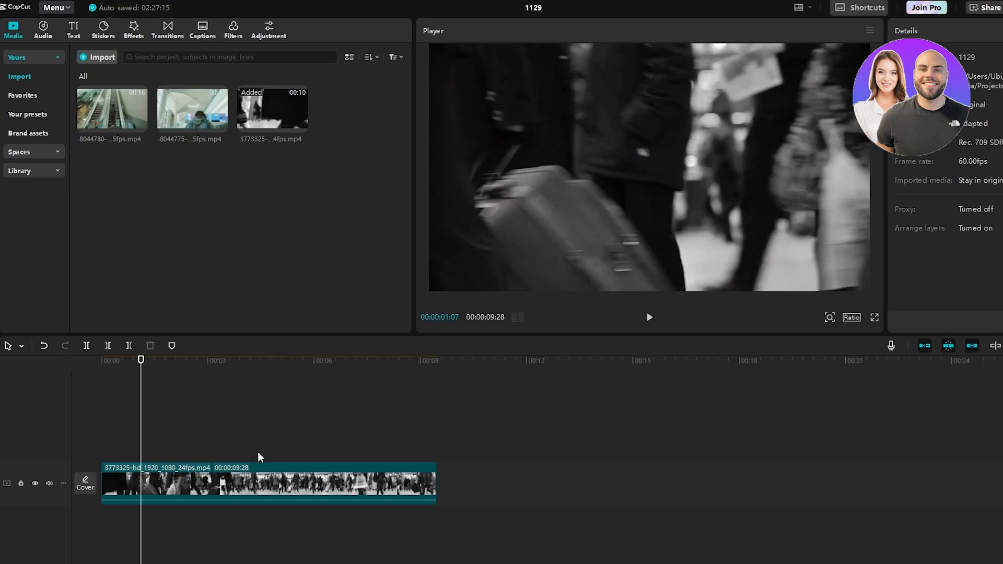
Render the whole timeline for smooth preview and scrub through the crowd clip to about seven seconds.
click(314, 480)
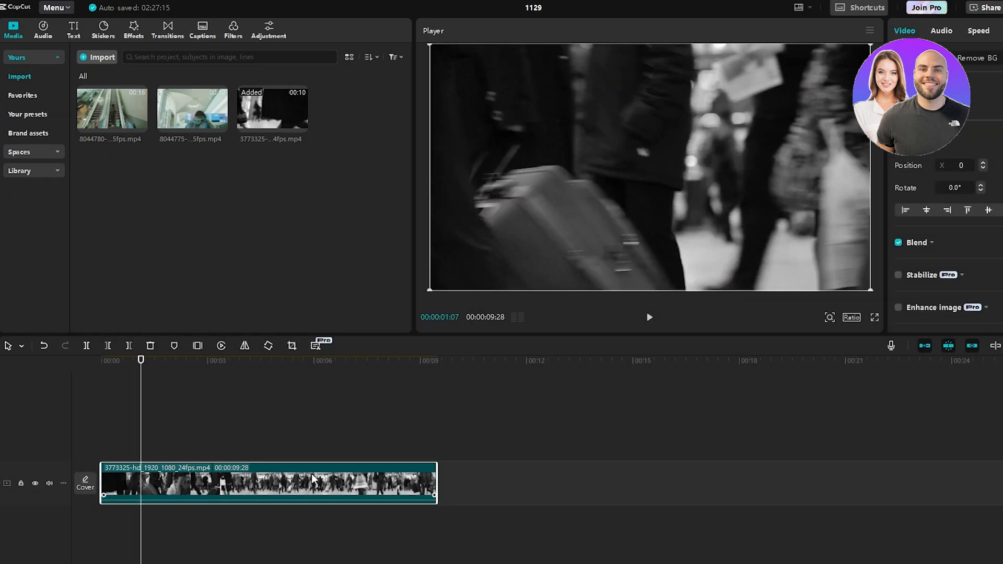
right_click(331, 481)
mouse_move(371, 563)
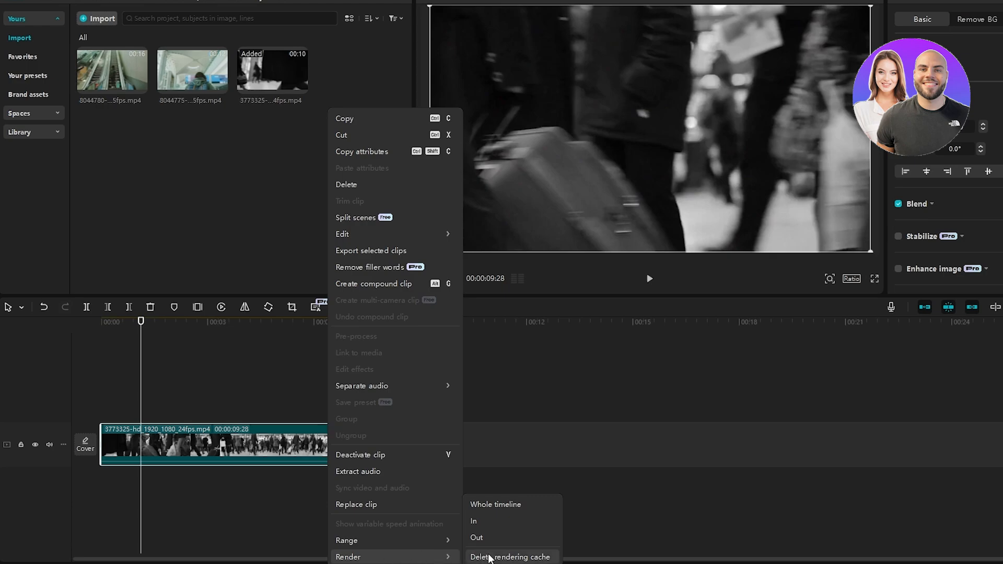
click(505, 506)
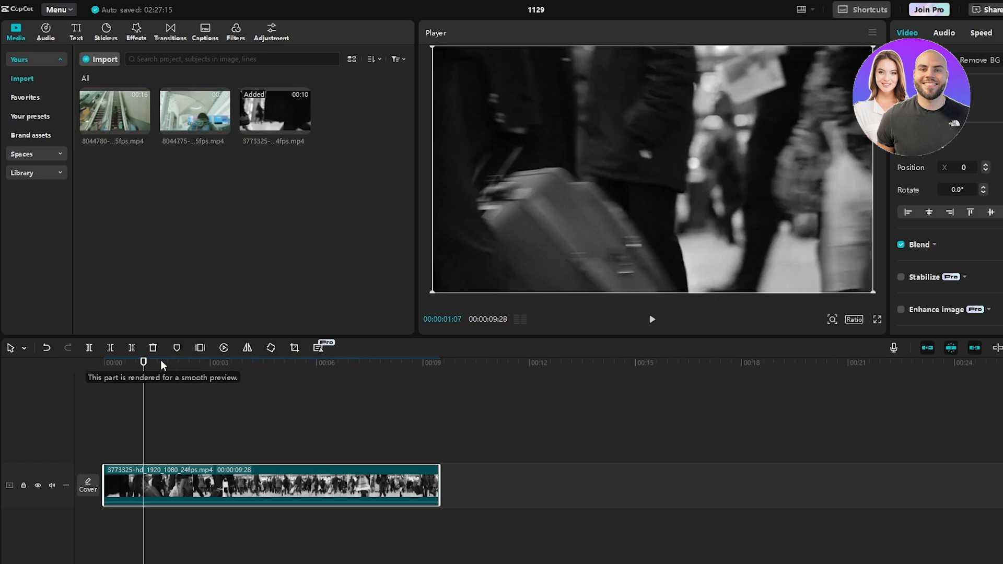
drag(144, 361, 351, 366)
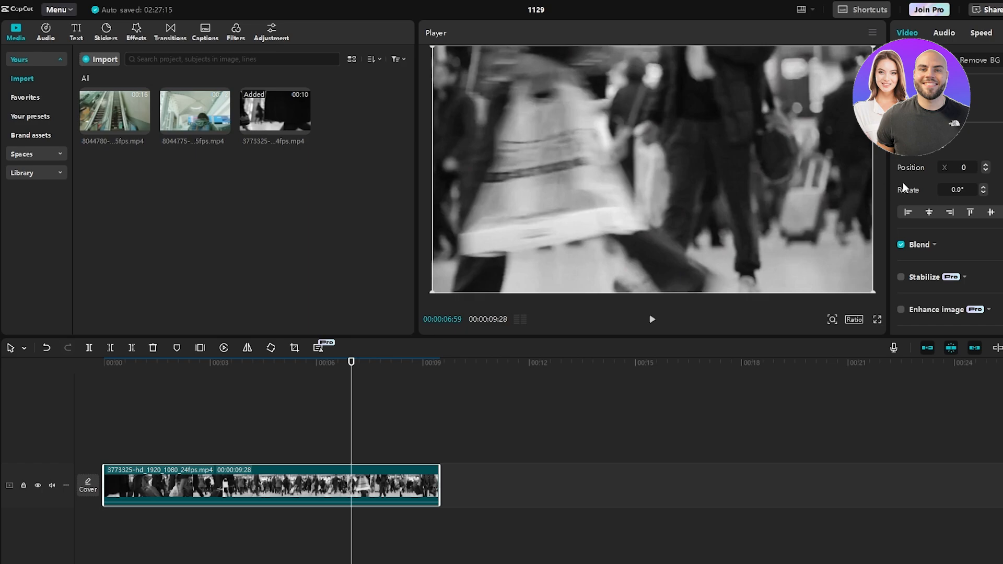
Add the plain "Vlog #21" template from the Title text templates above the start of the crowd clip.
click(82, 32)
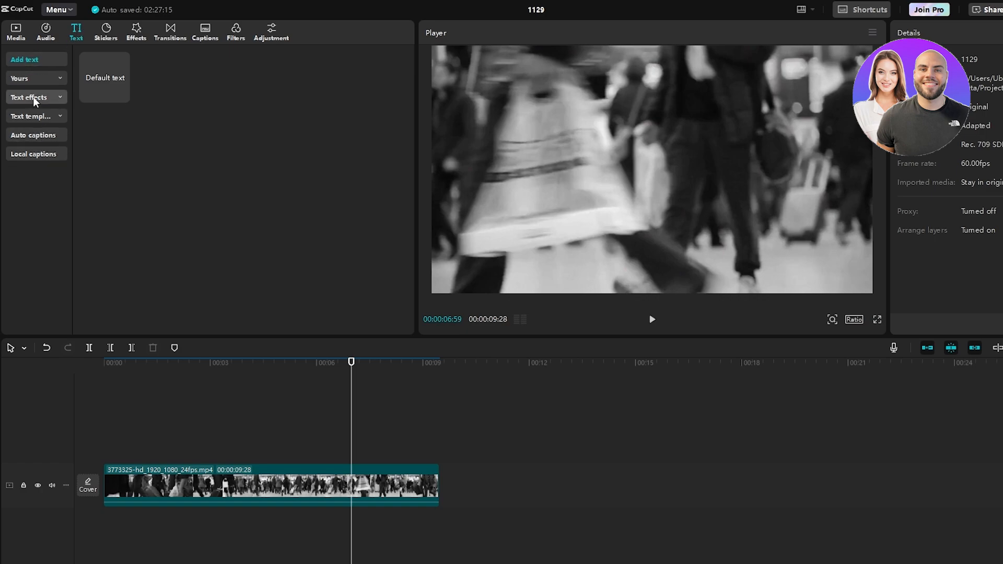
click(46, 123)
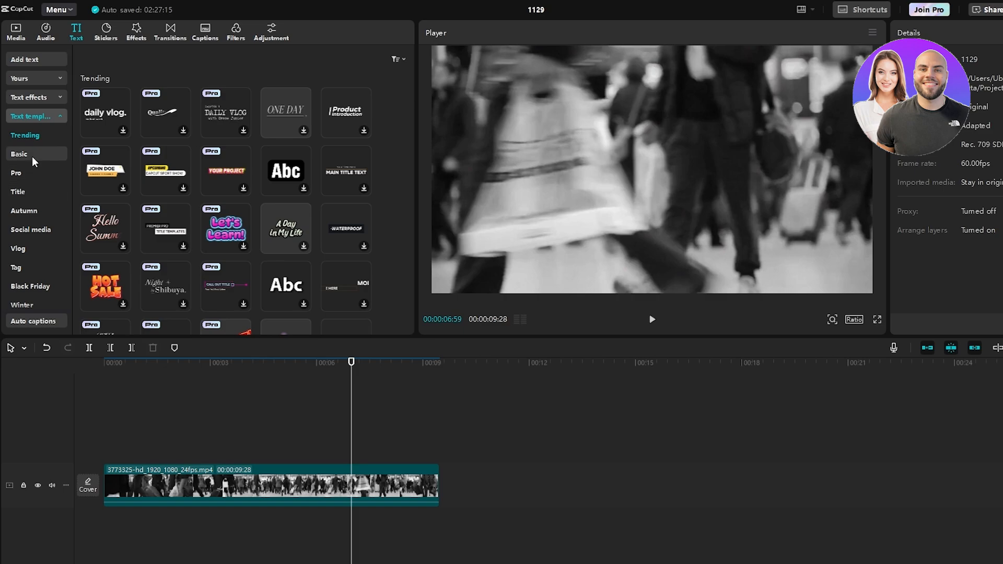
click(33, 194)
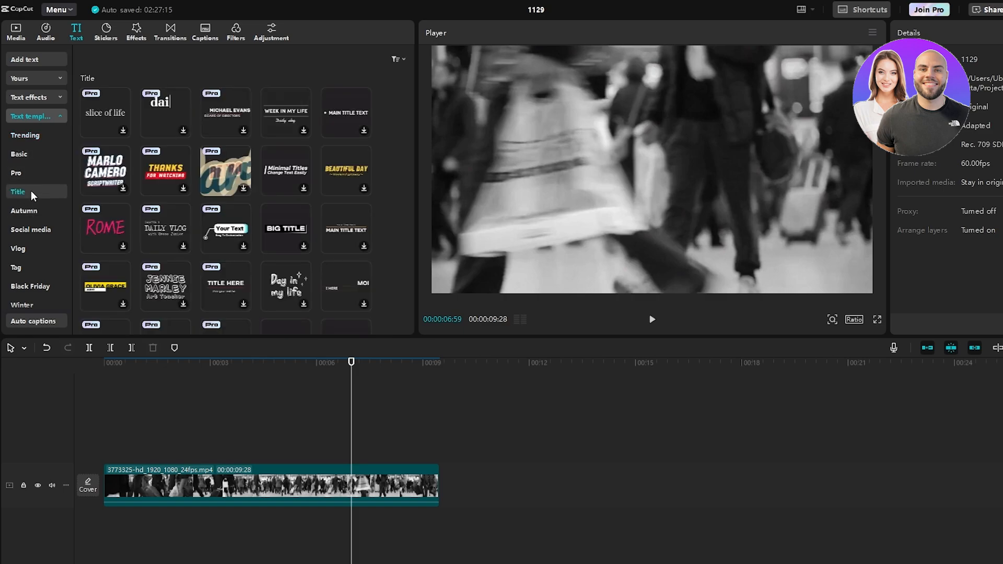
scroll(234, 246, down, 2)
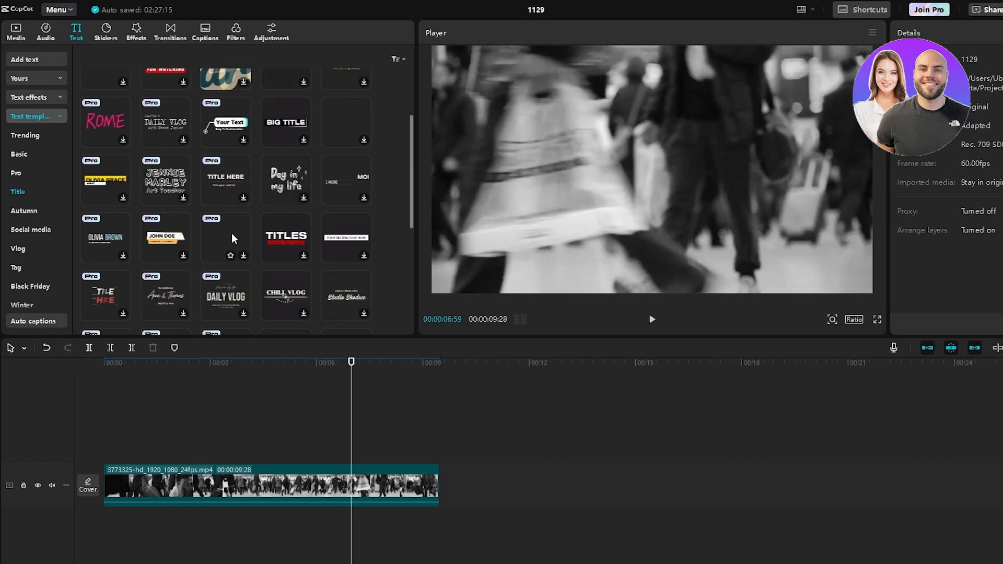
scroll(226, 328, down, 3)
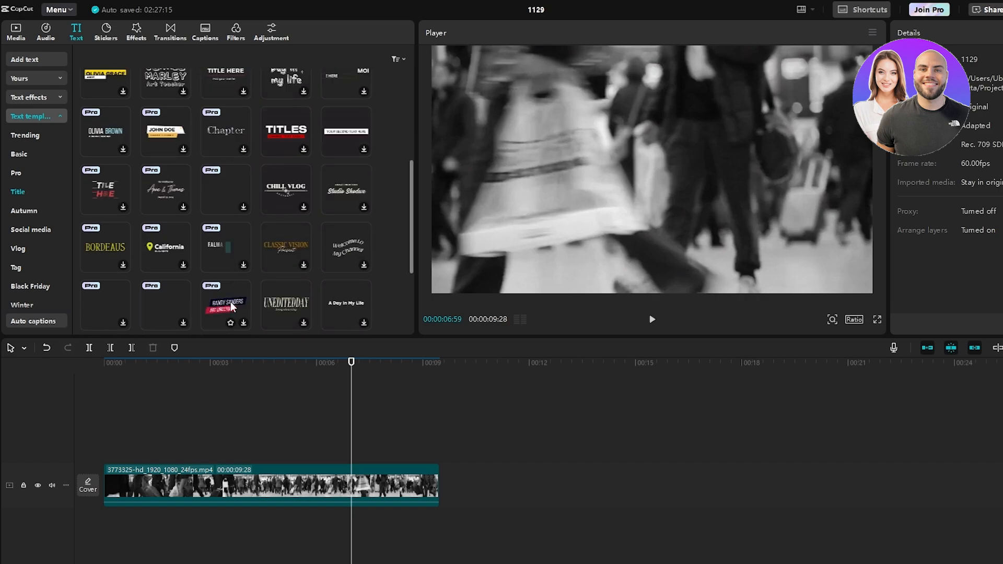
scroll(246, 209, down, 2)
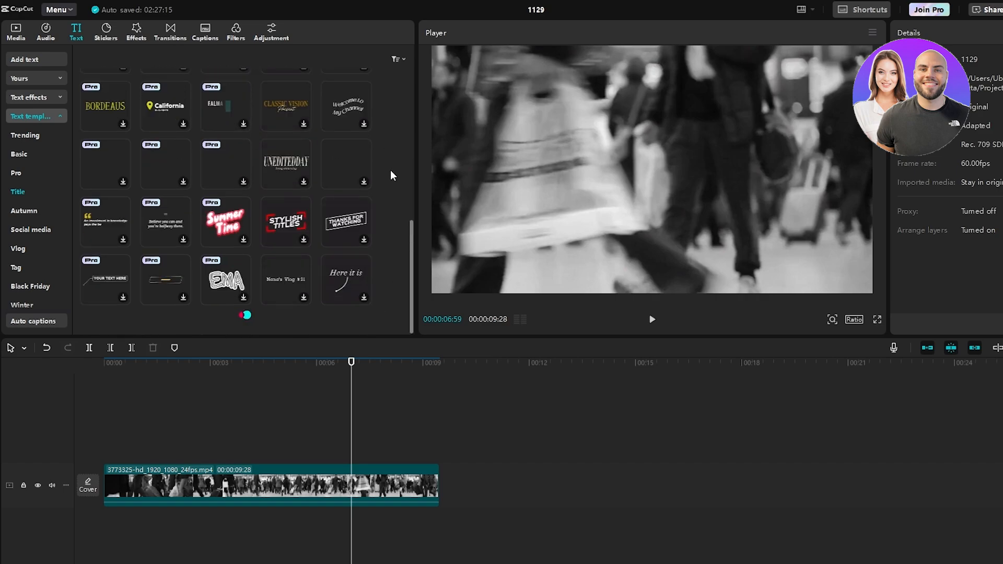
click(286, 283)
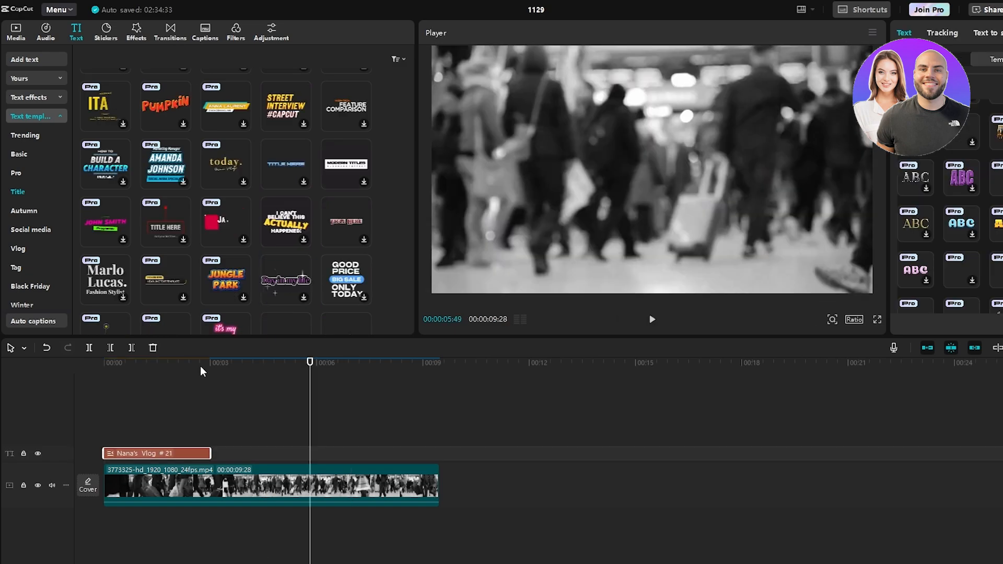
Preview the vlog title over the crowd clip by playing the timeline from the beginning until the title ends.
drag(309, 362, 105, 362)
scroll(320, 292, down, 3)
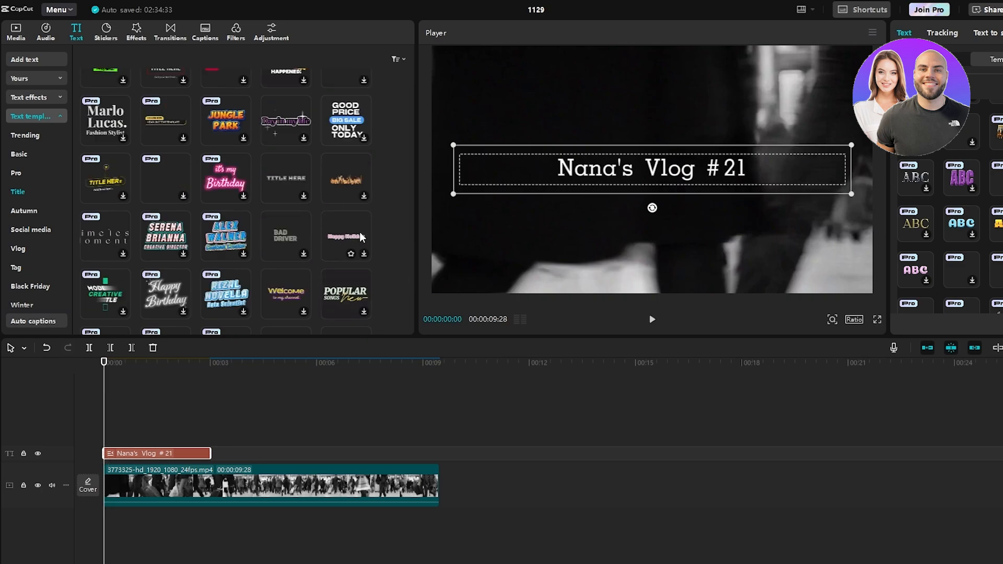
click(308, 436)
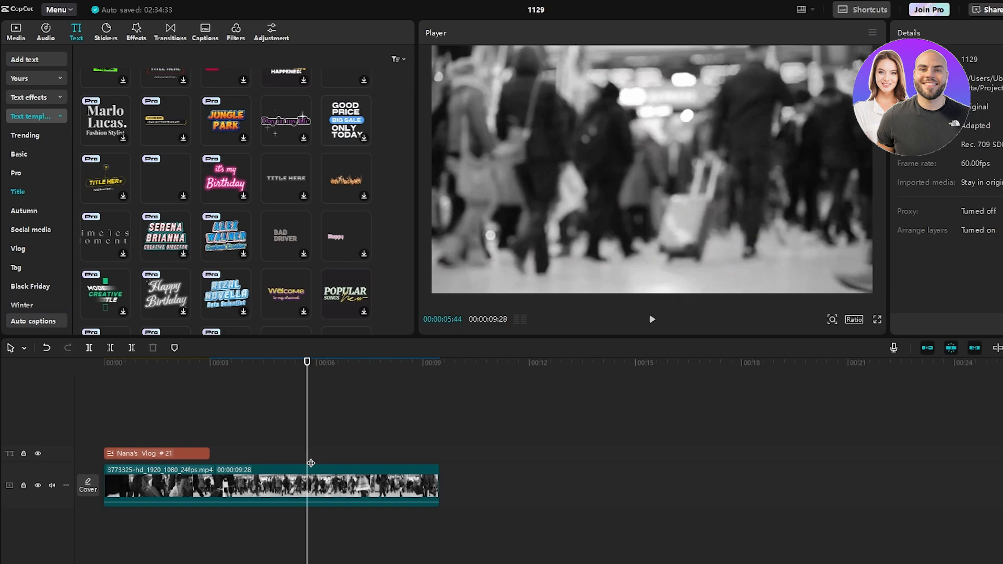
key(Home)
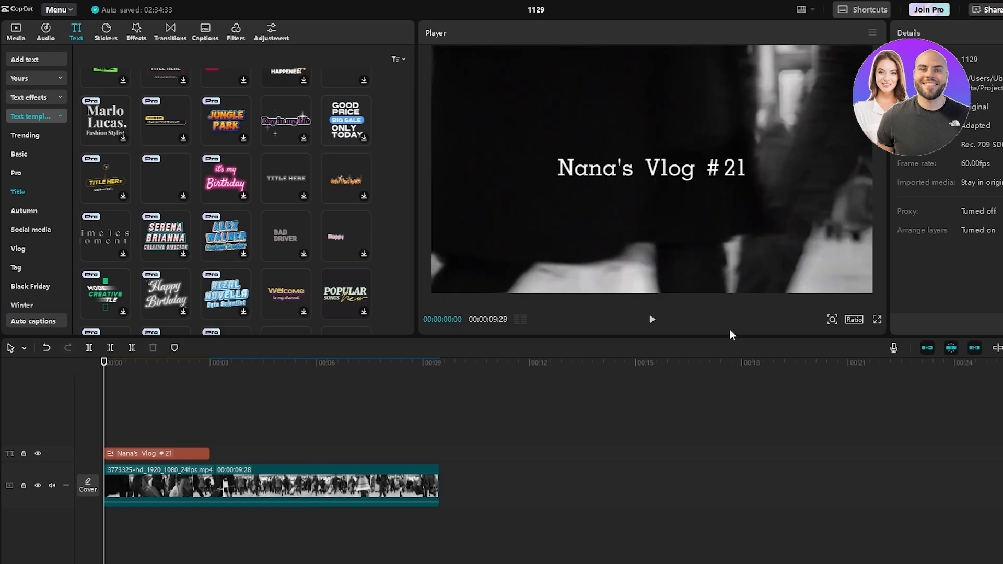
click(653, 320)
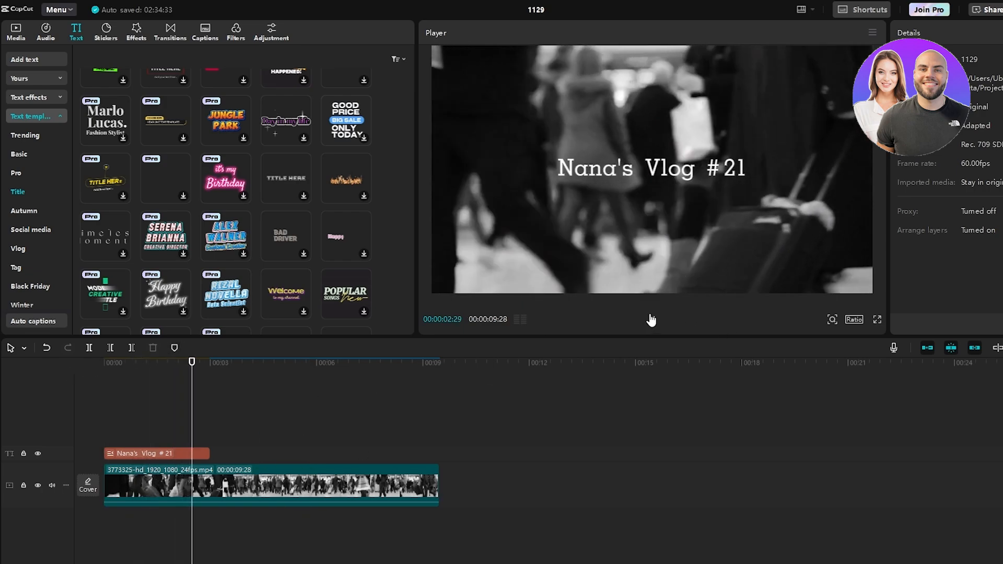
click(652, 321)
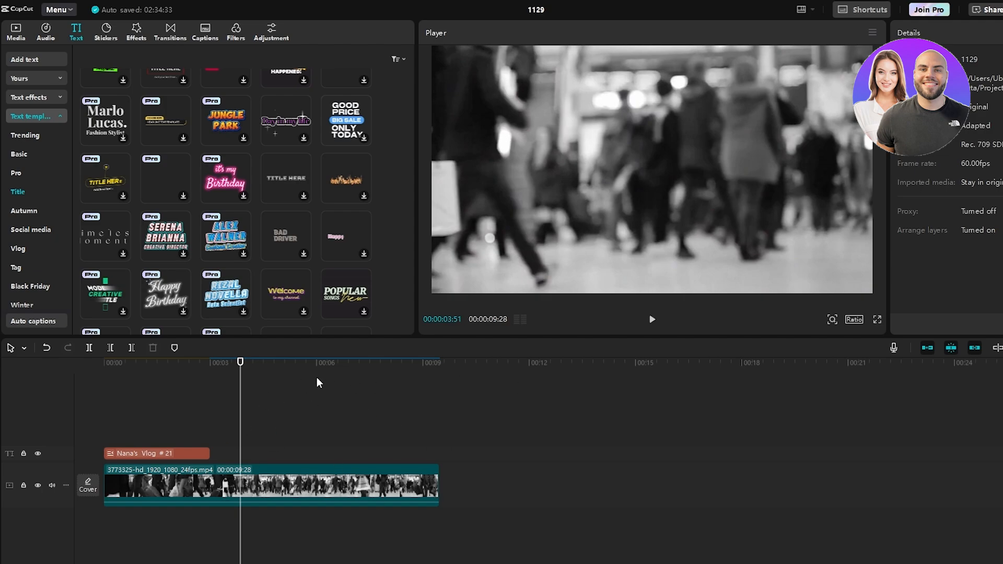
Trim the end of the crowd clip so that it lasts about 00:00:03:32.
drag(438, 483, 230, 478)
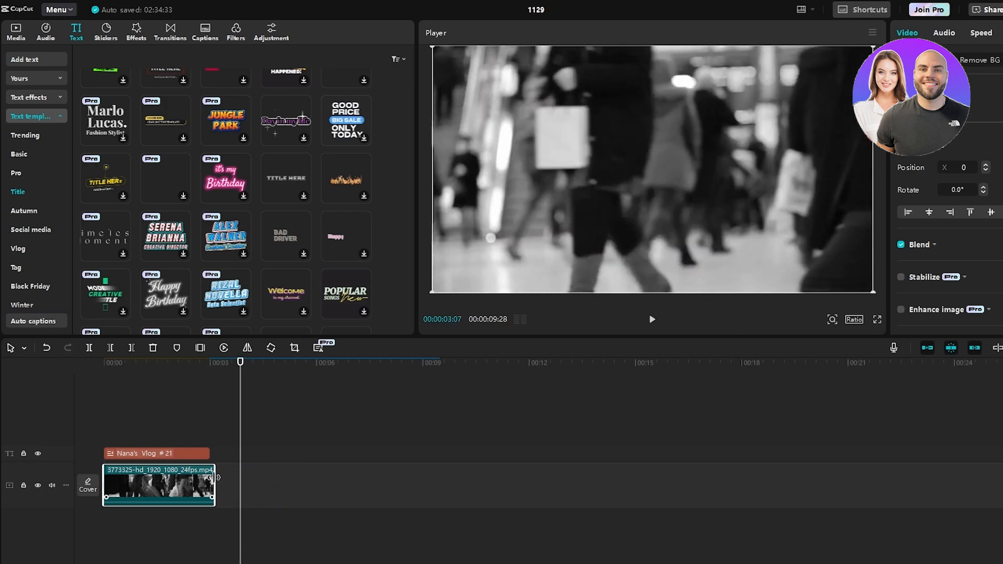
click(224, 378)
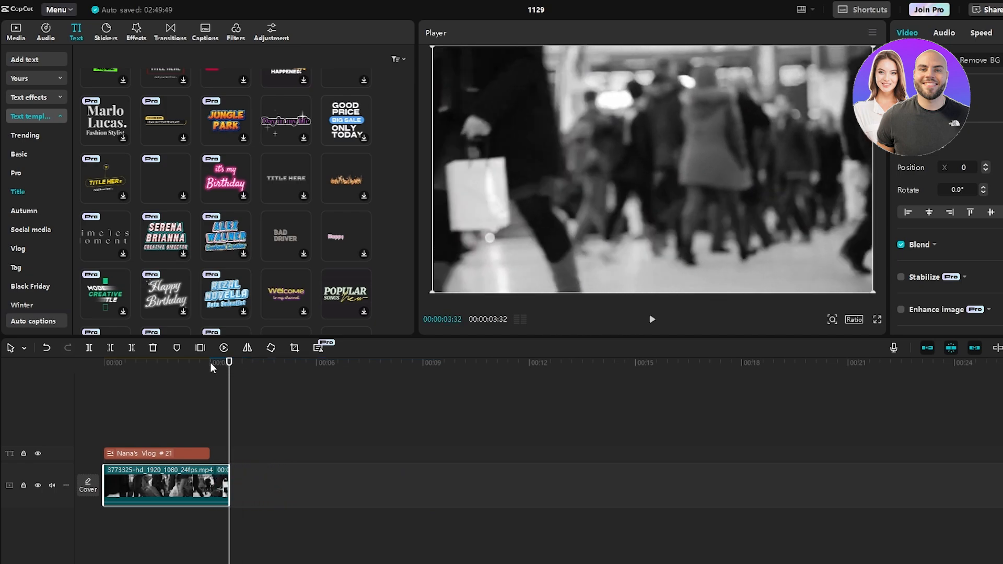
Add the Fade In video effect over the end of the crowd clip and place the escalator clip directly after that clip.
click(137, 37)
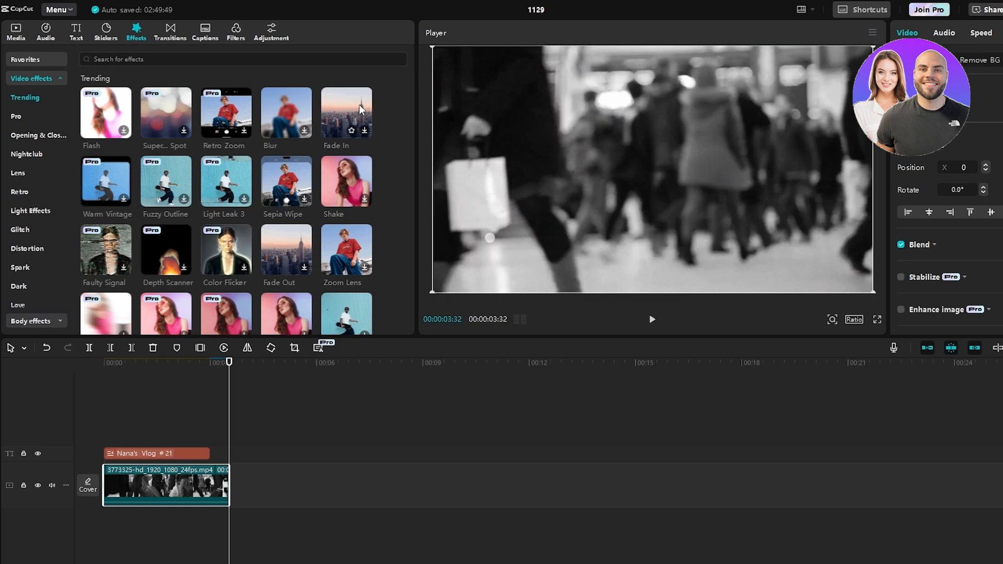
drag(360, 108, 246, 445)
click(16, 31)
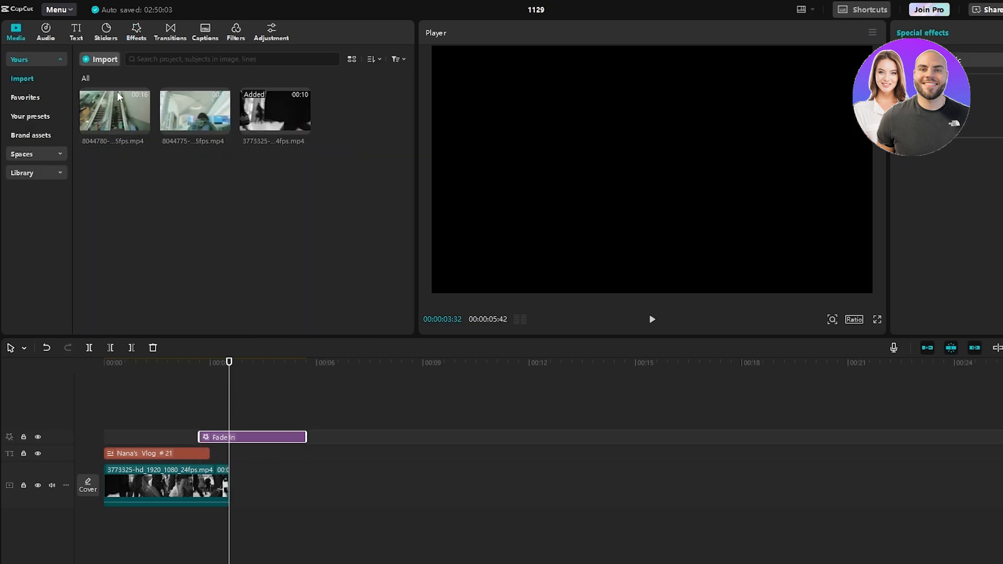
drag(142, 127, 246, 496)
Play the timeline from about 00:00:02:08 and align the Fade In effect with the start of the escalator clip.
click(179, 363)
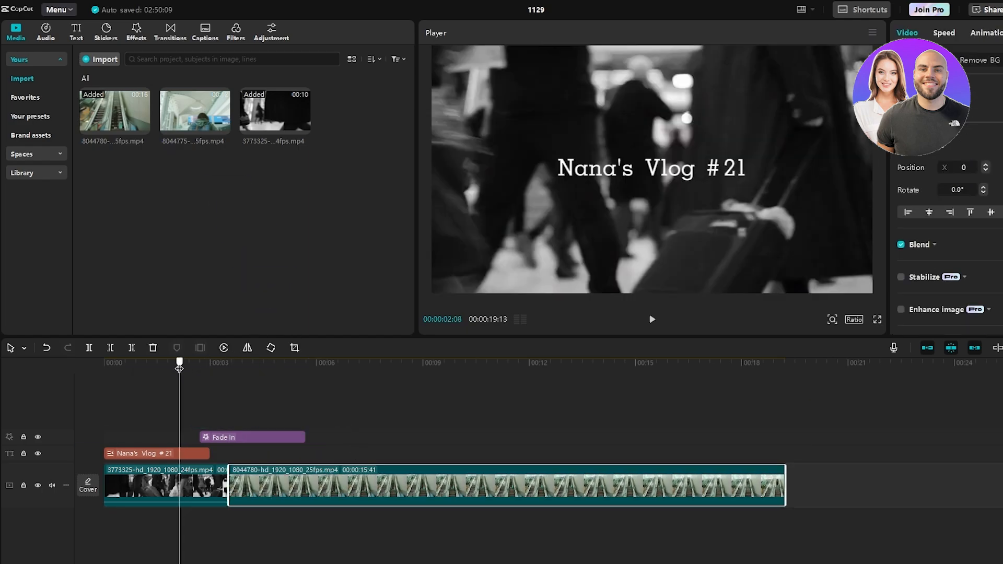
click(660, 321)
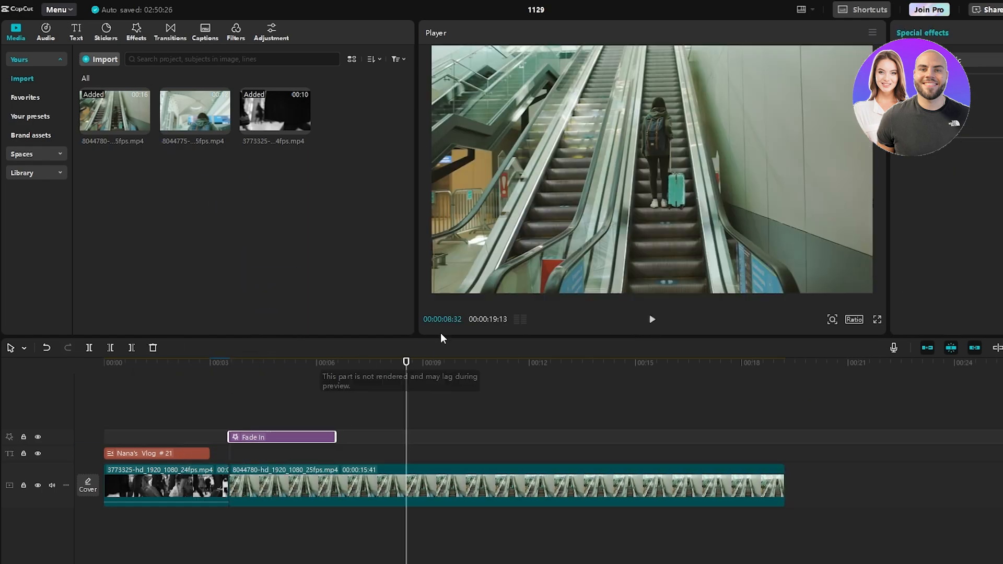
Trim the end of the escalator clip to a duration of 00:00:08:12 and append the airport backpack clip after it.
drag(288, 372, 519, 403)
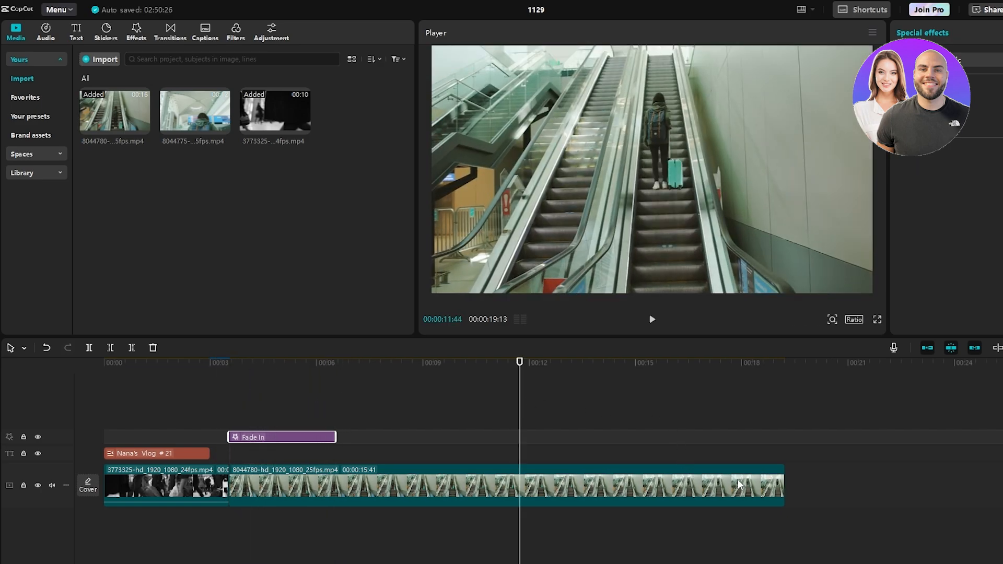
drag(782, 488, 519, 496)
drag(204, 125, 555, 488)
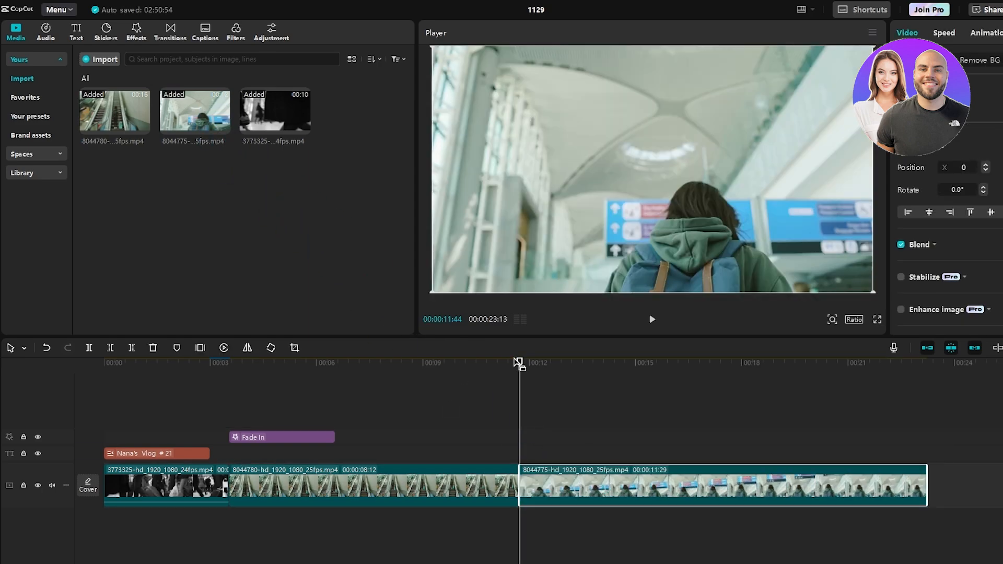
Add the Blur video effect from the Trending effects above the start of the airport clip.
click(136, 32)
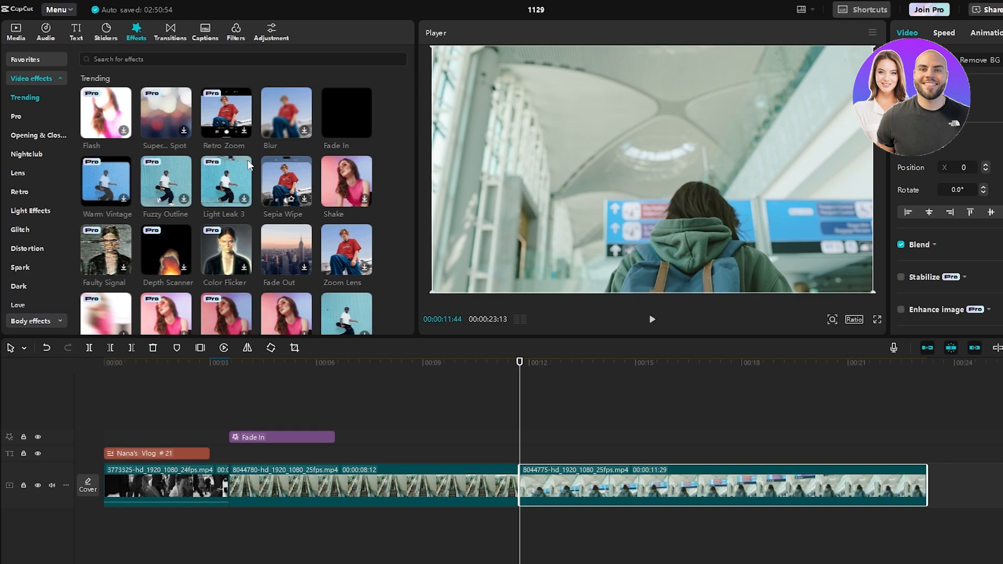
scroll(107, 123, down, 1)
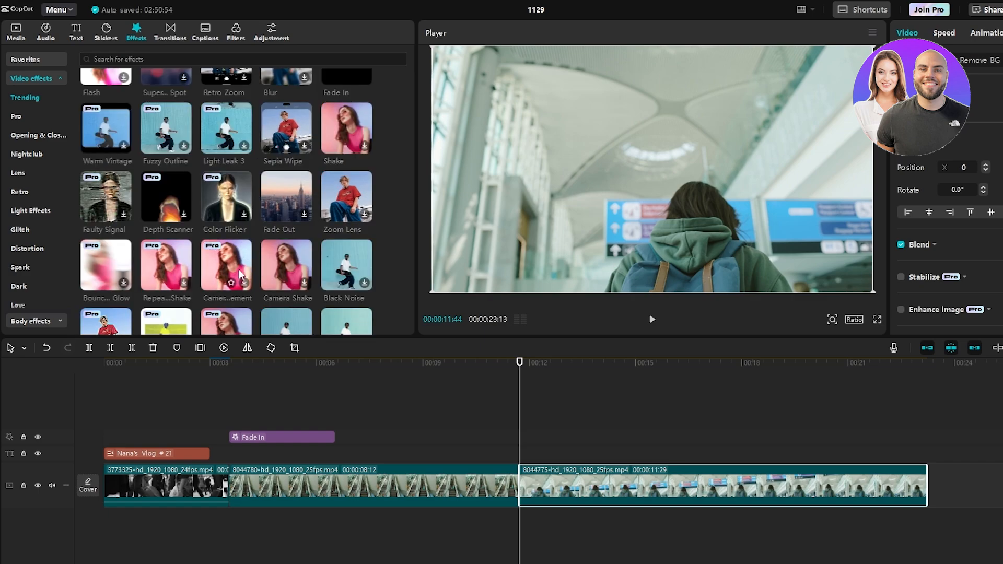
scroll(135, 214, up, 1)
drag(287, 120, 522, 445)
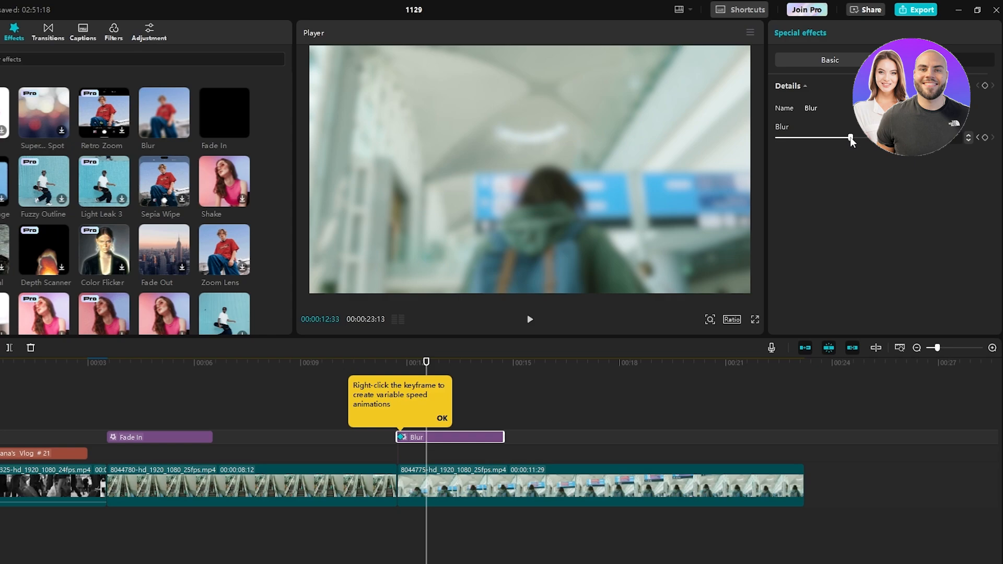
Keyframe the Blur effect down to zero blur at 00:00:12:33, shift that keyframe slightly further right, and preview the airport clip from its start.
drag(852, 140, 799, 138)
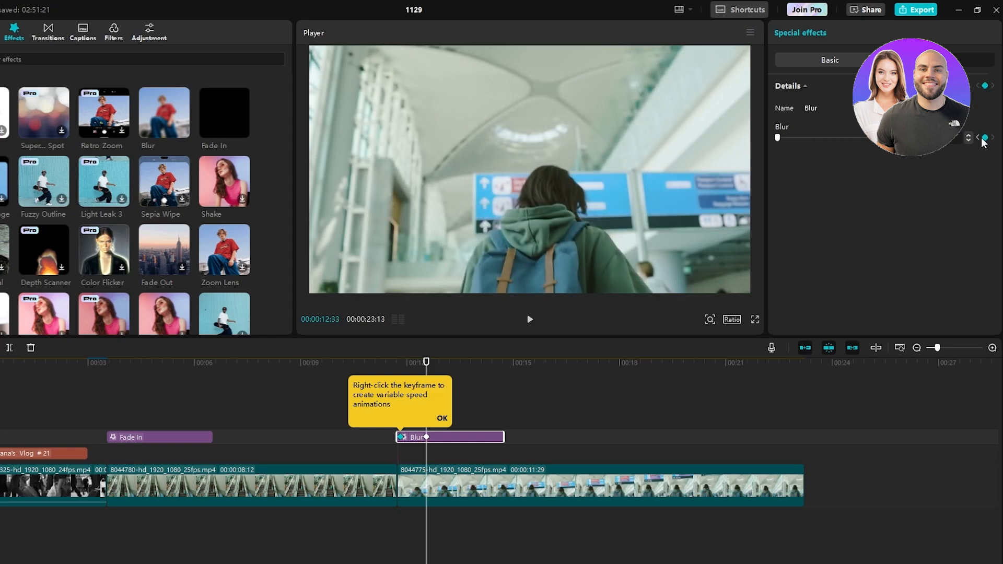
drag(427, 439, 448, 440)
click(407, 364)
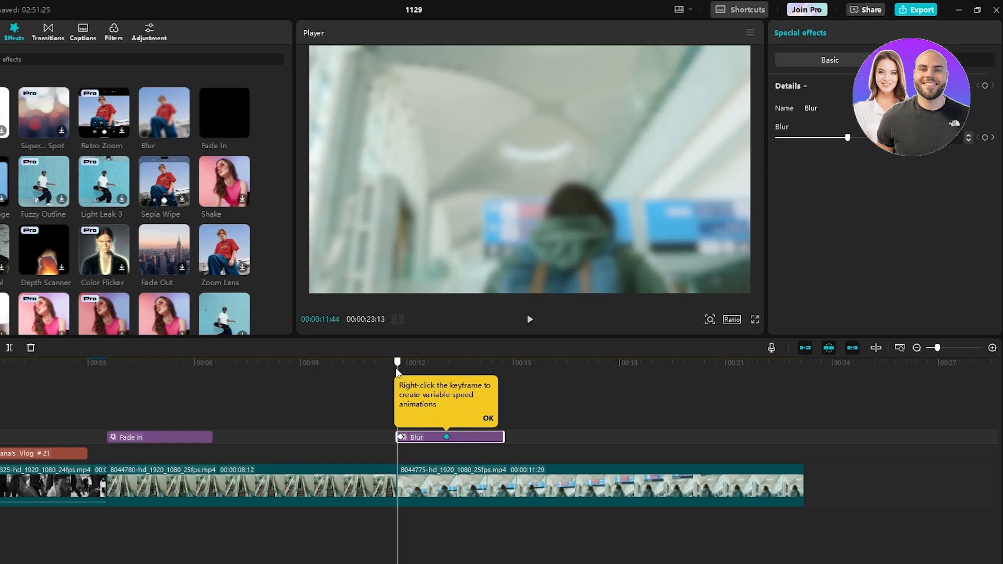
drag(408, 371, 665, 372)
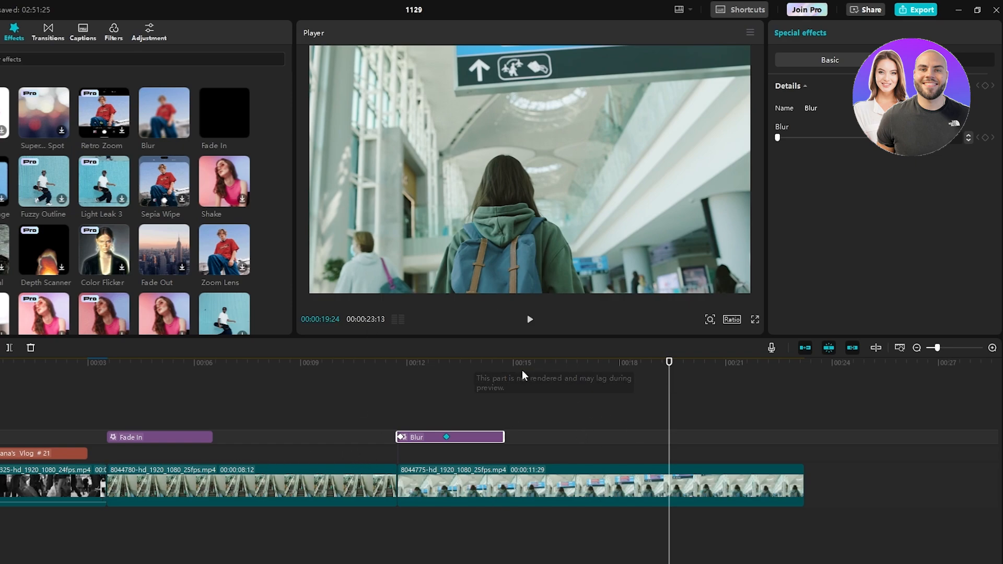
Split the airport clip at 00:00:17:07.
mouse_move(580, 366)
mouse_down()
mouse_move(599, 369)
mouse_move(589, 376)
mouse_up()
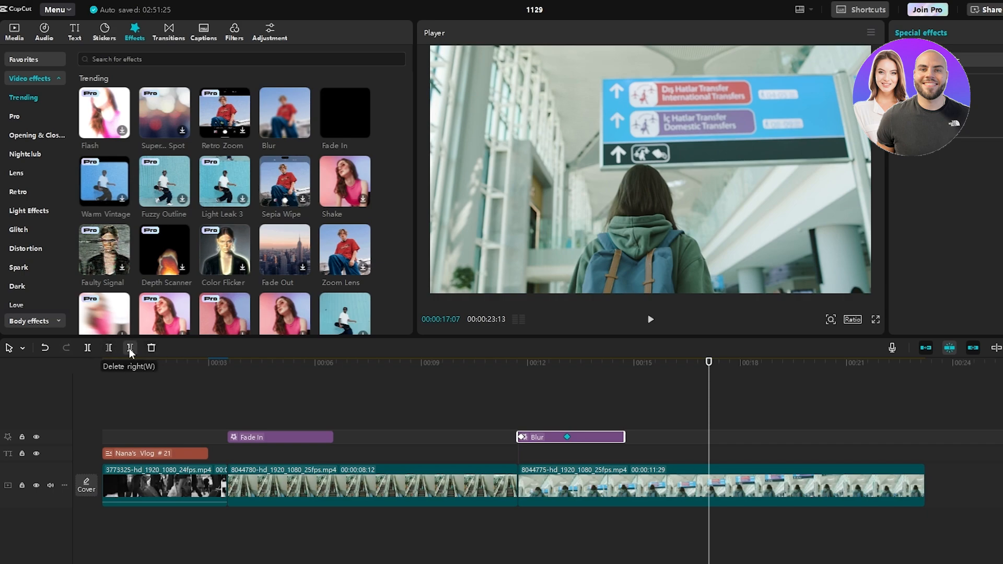
key(ctrl+b)
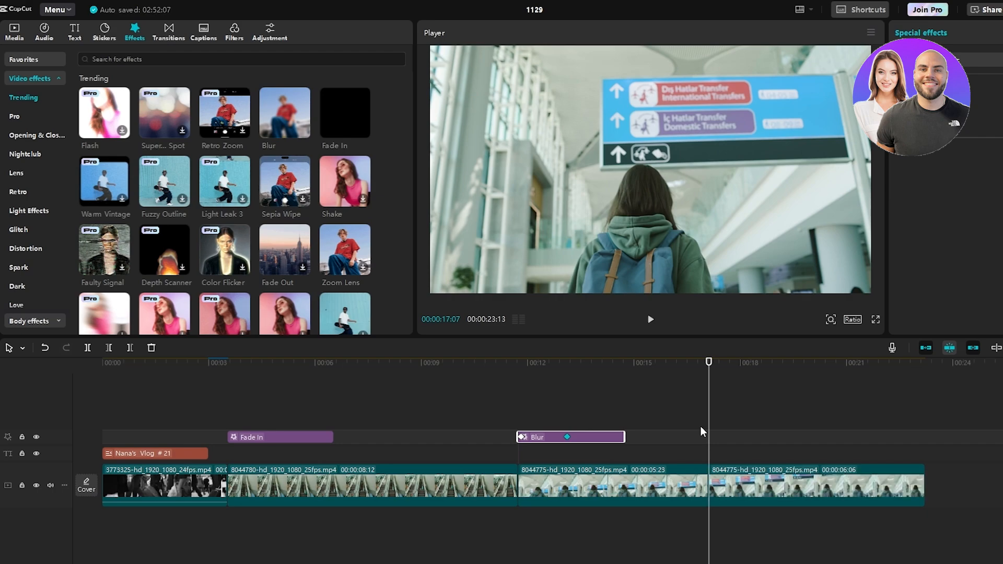
Try the delete-right and delete-left trims on the second airport segment and undo each trim.
click(765, 480)
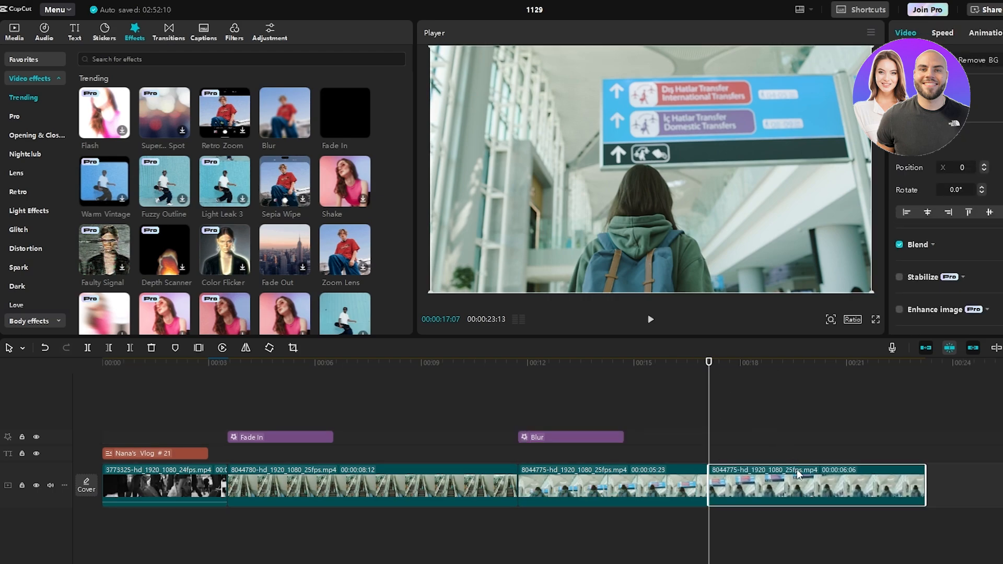
key(w)
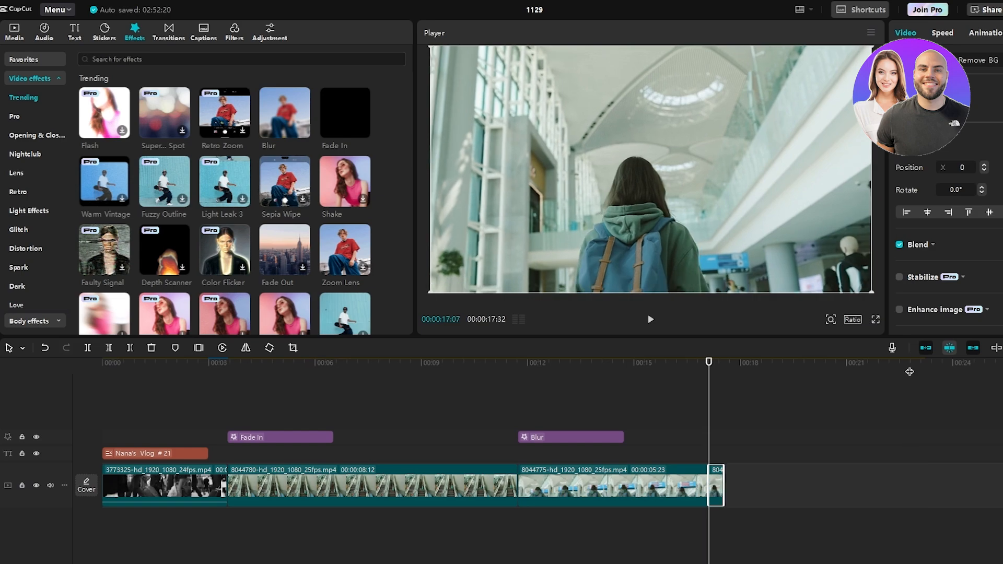
drag(709, 370, 815, 366)
key(ctrl+z)
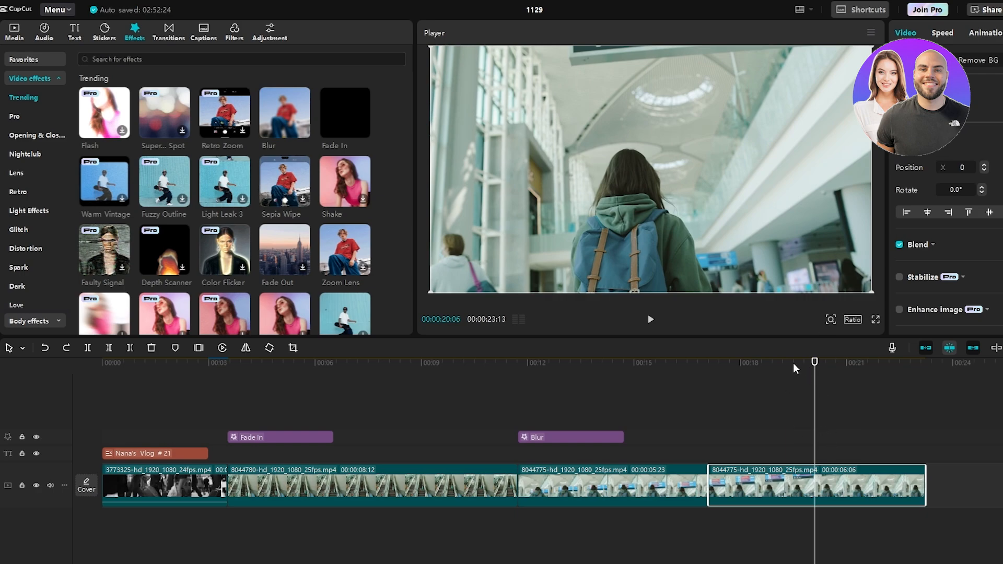
key(q)
key(ctrl+z)
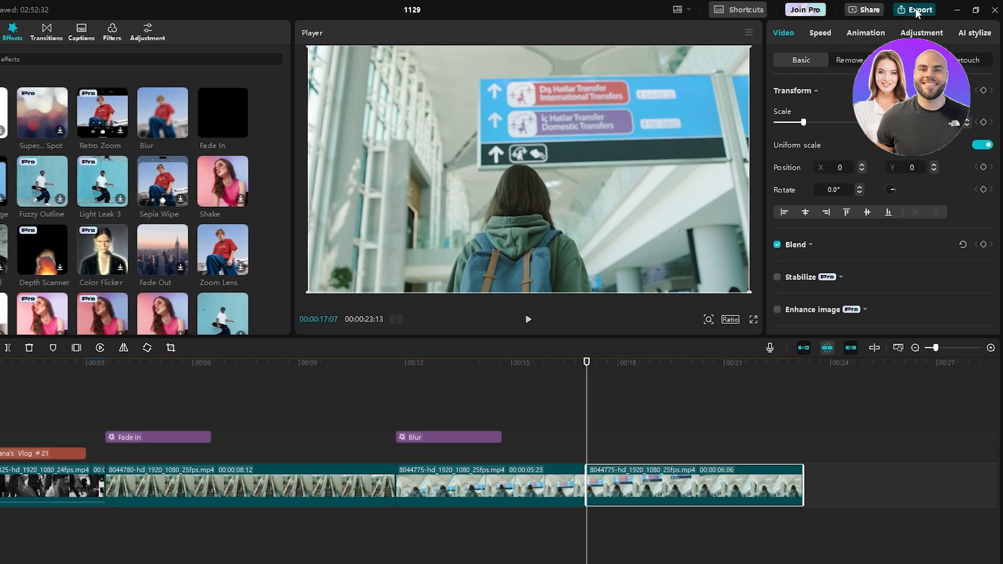
Export the video as 1129 to D:/New folder at 1080P, recommended bit rate, H.264, mp4 and 60fps.
click(915, 9)
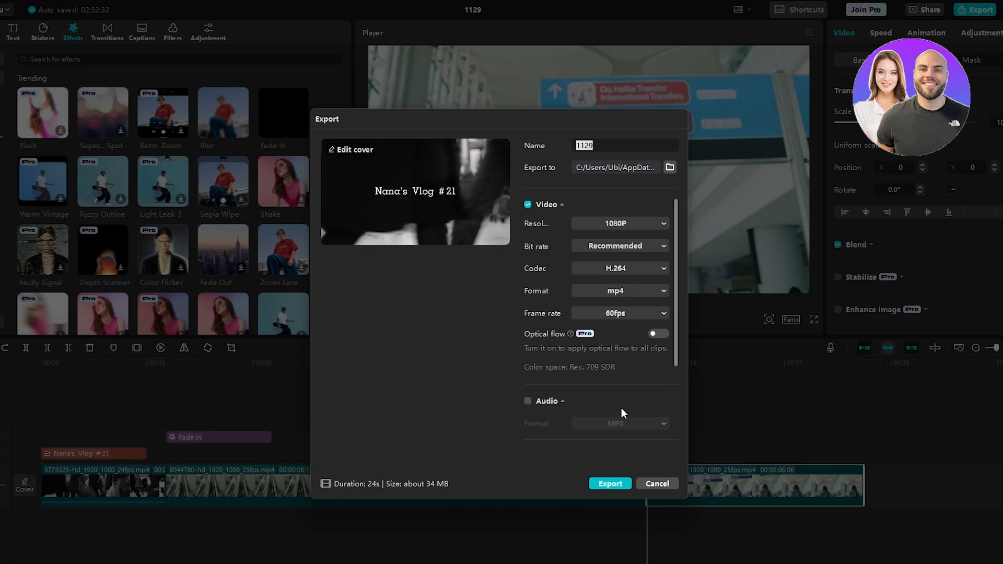
scroll(622, 397, down, 5)
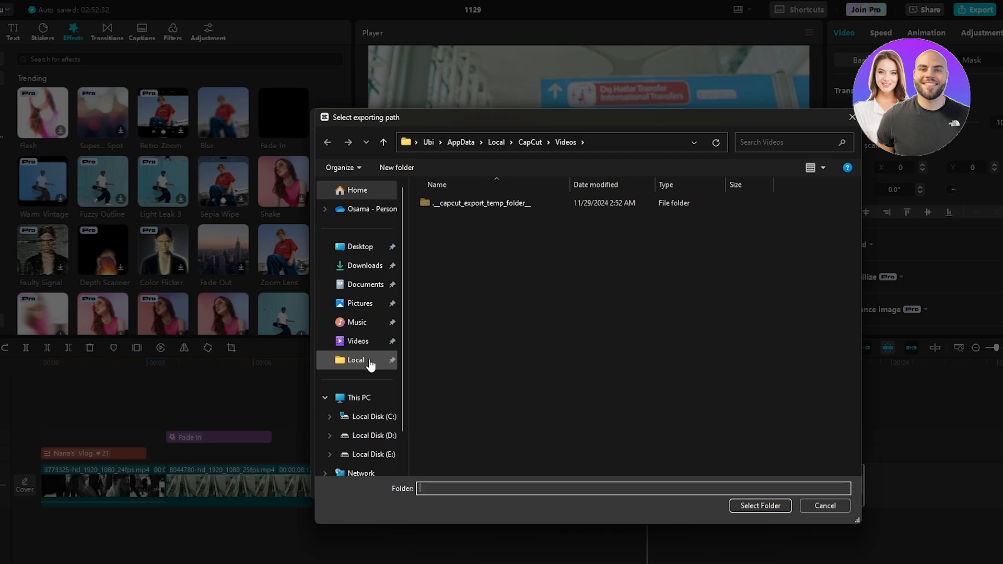
scroll(371, 366, down, 2)
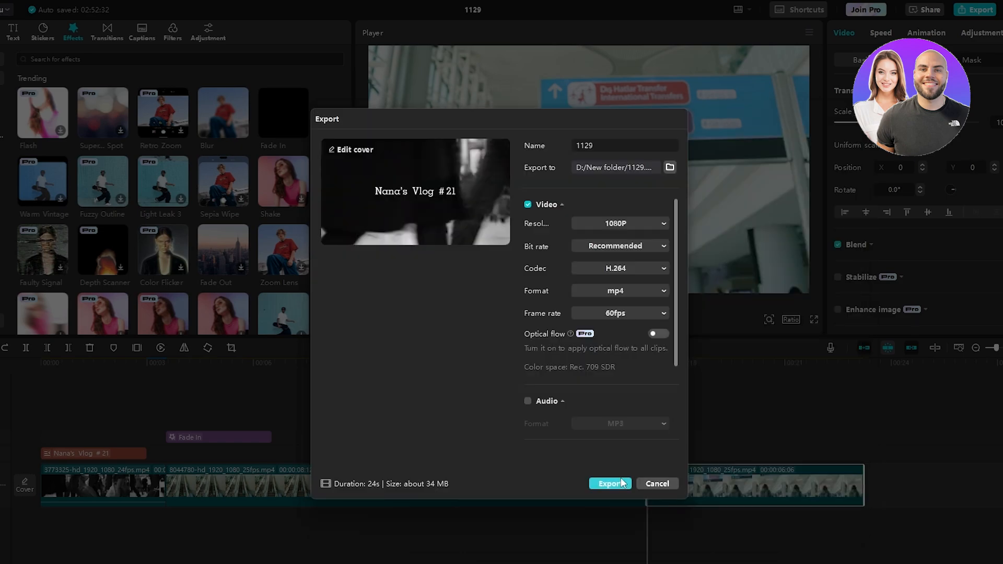
click(622, 483)
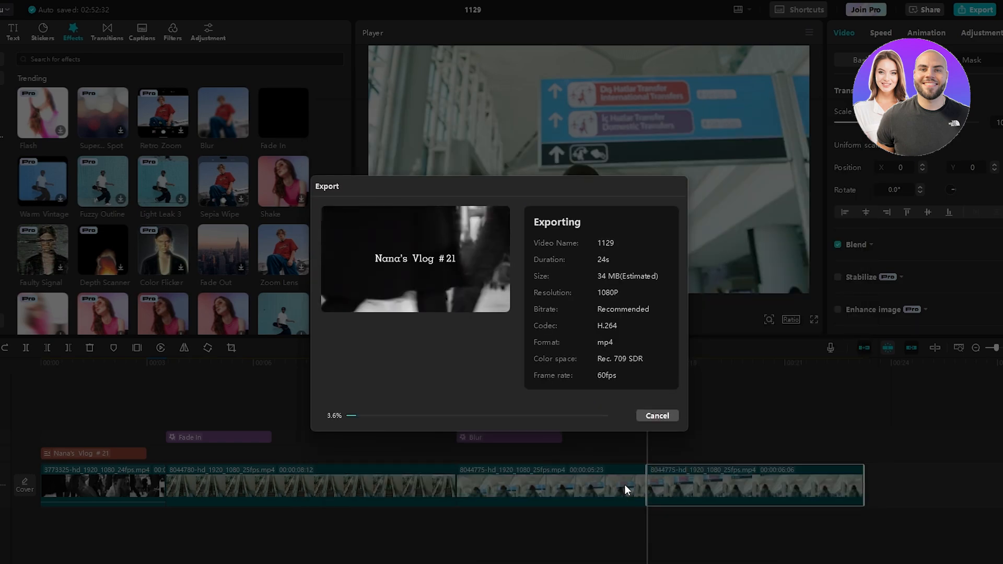